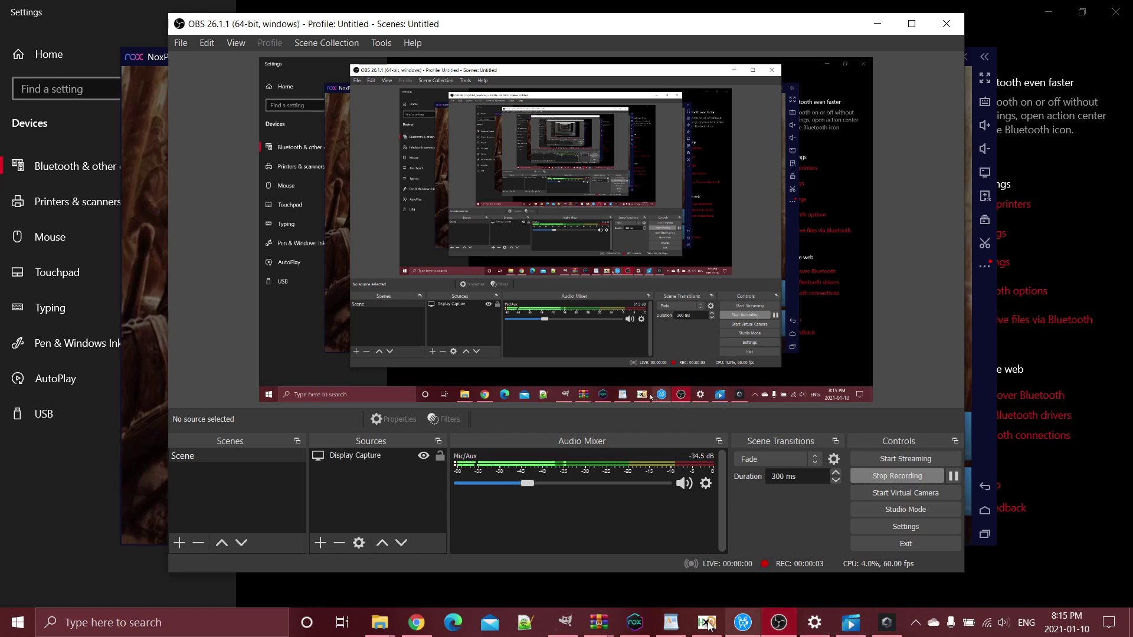
Step: Bring NoxPlayer forward, open the scenario campaign map and pan across it
{"action": "left_click", "coordinate": [635, 623]}
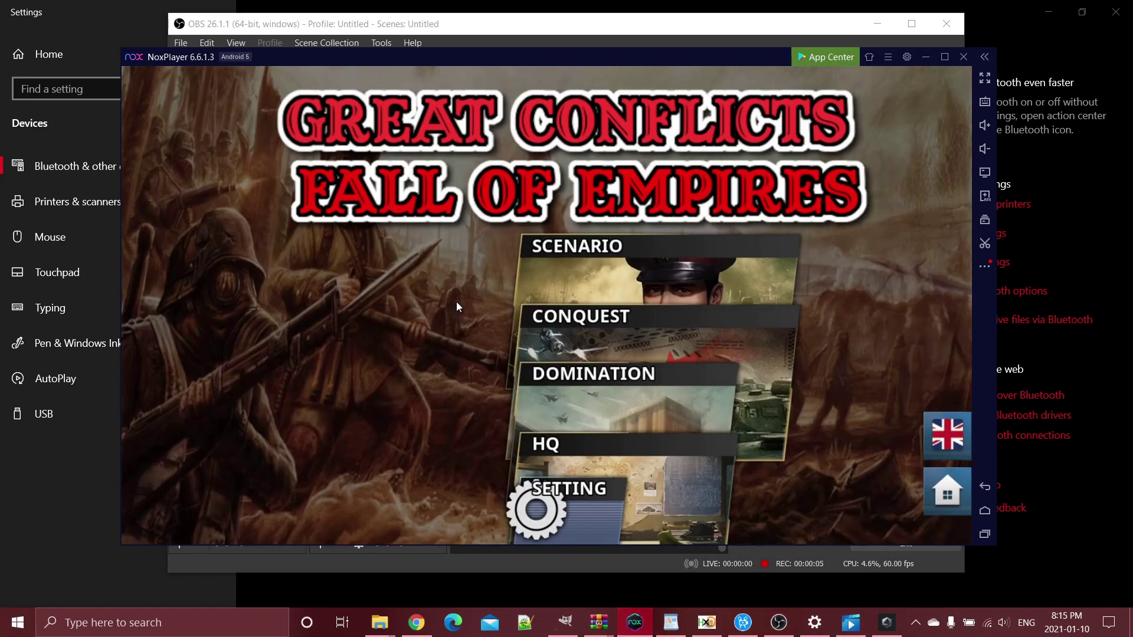
{"action": "left_click", "coordinate": [604, 284]}
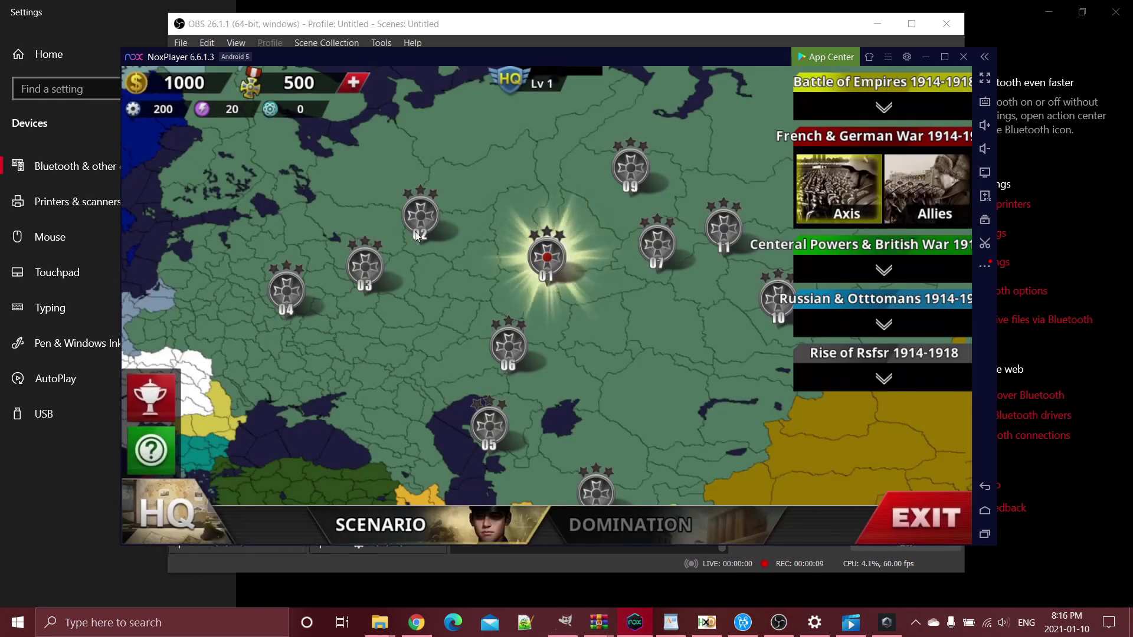
{"action": "left_click_drag", "start_coordinate": [356, 318], "coordinate": [589, 379]}
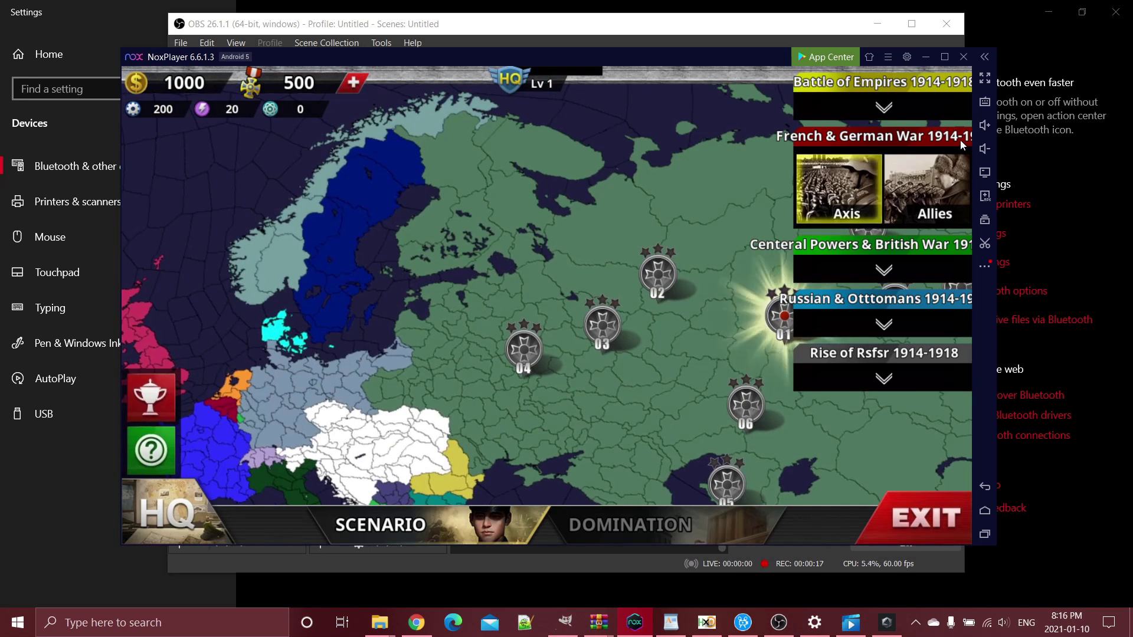
Step: Expand the Centeral Powers & British War, Russian & Otttomans and Rise of Rsfsr campaigns, then view HQ generals
{"action": "left_click", "coordinate": [884, 269]}
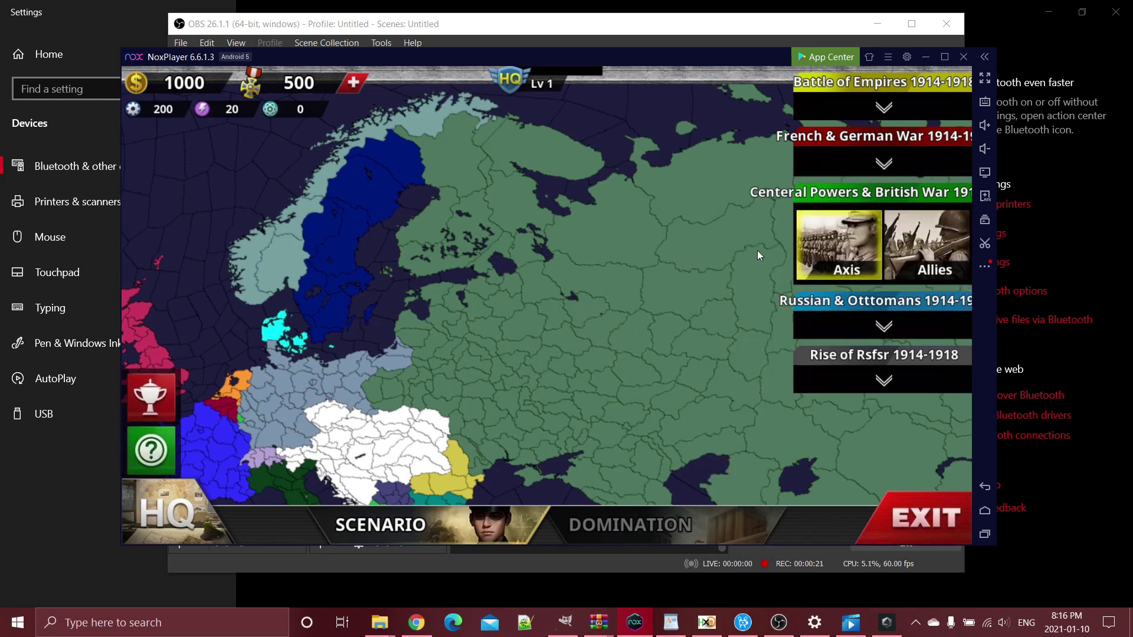
{"action": "left_click", "coordinate": [884, 326]}
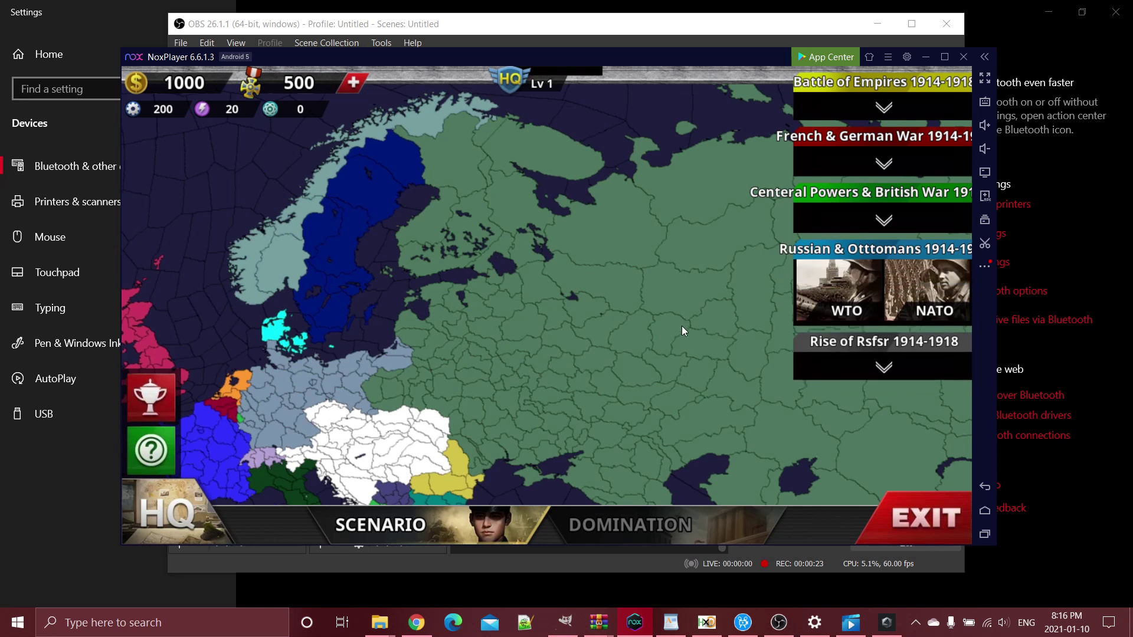
{"action": "left_click", "coordinate": [880, 377]}
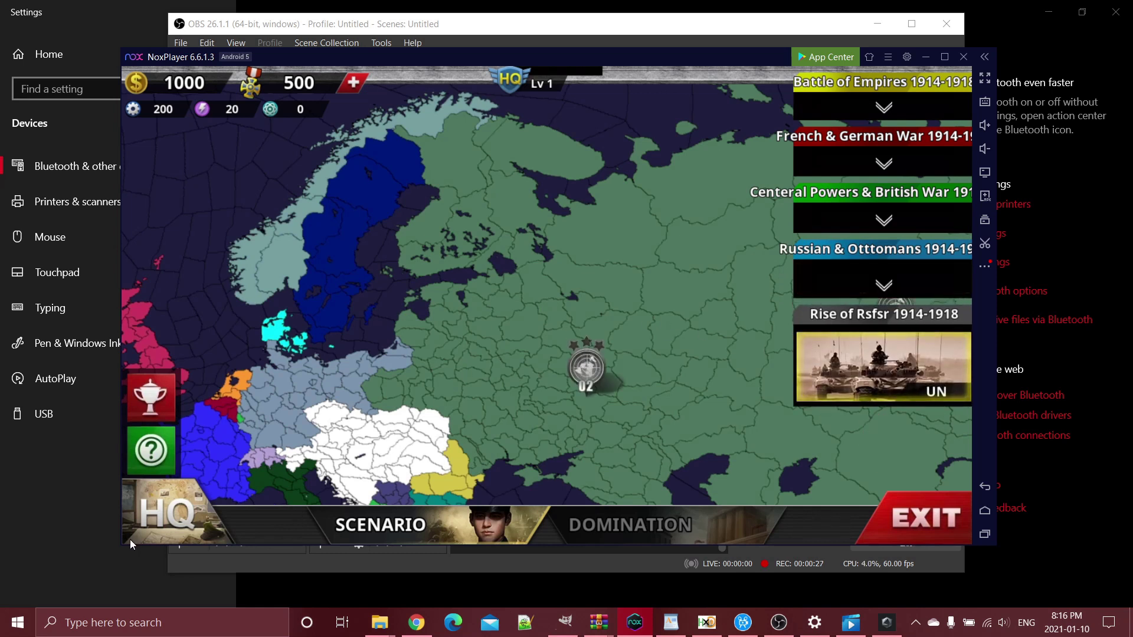
{"action": "left_click", "coordinate": [148, 507]}
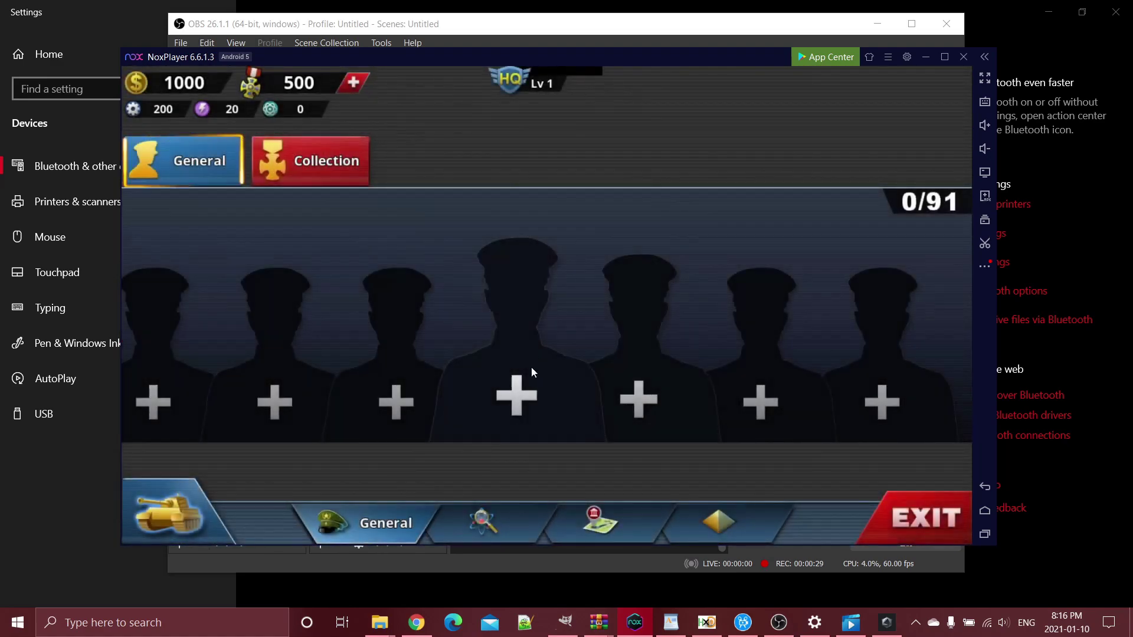
Step: View the Ottoman Commander and Otto von Below details in the recruitable generals list
{"action": "left_click", "coordinate": [531, 368]}
{"action": "left_click", "coordinate": [337, 230]}
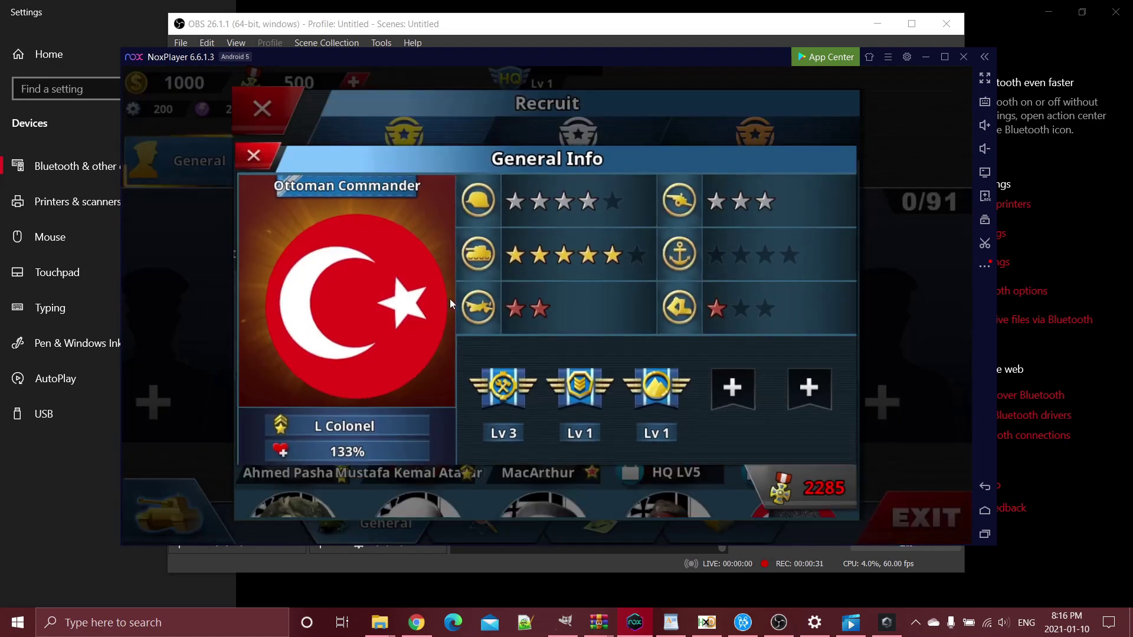
{"action": "left_click", "coordinate": [450, 299]}
{"action": "scroll", "coordinate": [502, 367], "scroll_direction": "down", "scroll_amount": 2}
{"action": "scroll", "coordinate": [501, 407], "scroll_direction": "down", "scroll_amount": 3}
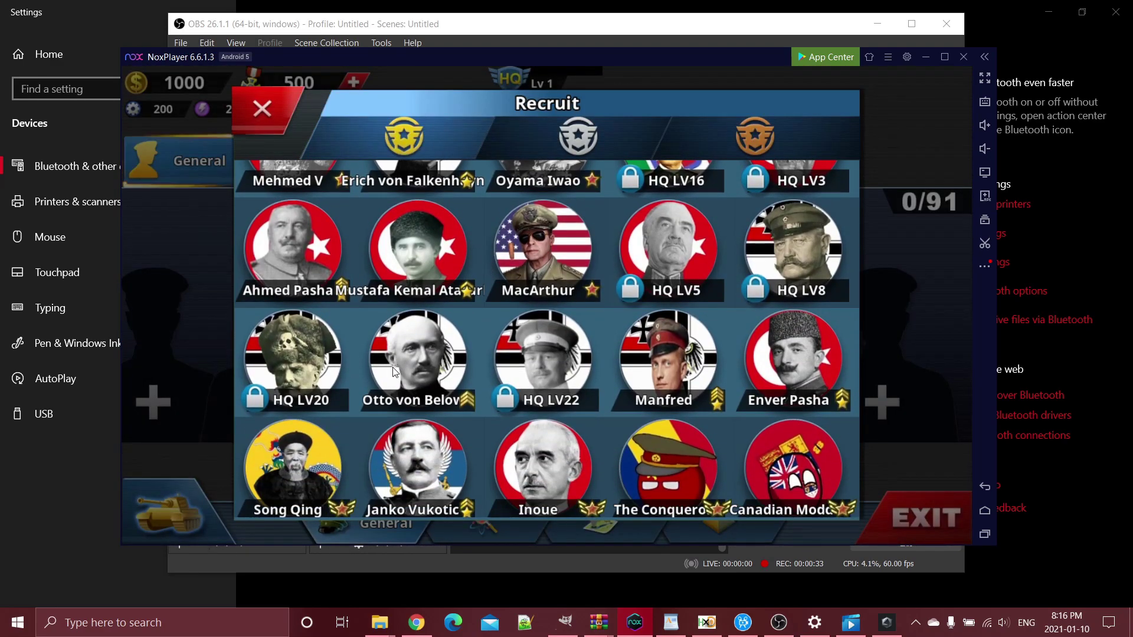
{"action": "left_click", "coordinate": [393, 365]}
{"action": "left_click", "coordinate": [581, 451]}
{"action": "scroll", "coordinate": [569, 310], "scroll_direction": "down", "scroll_amount": 3}
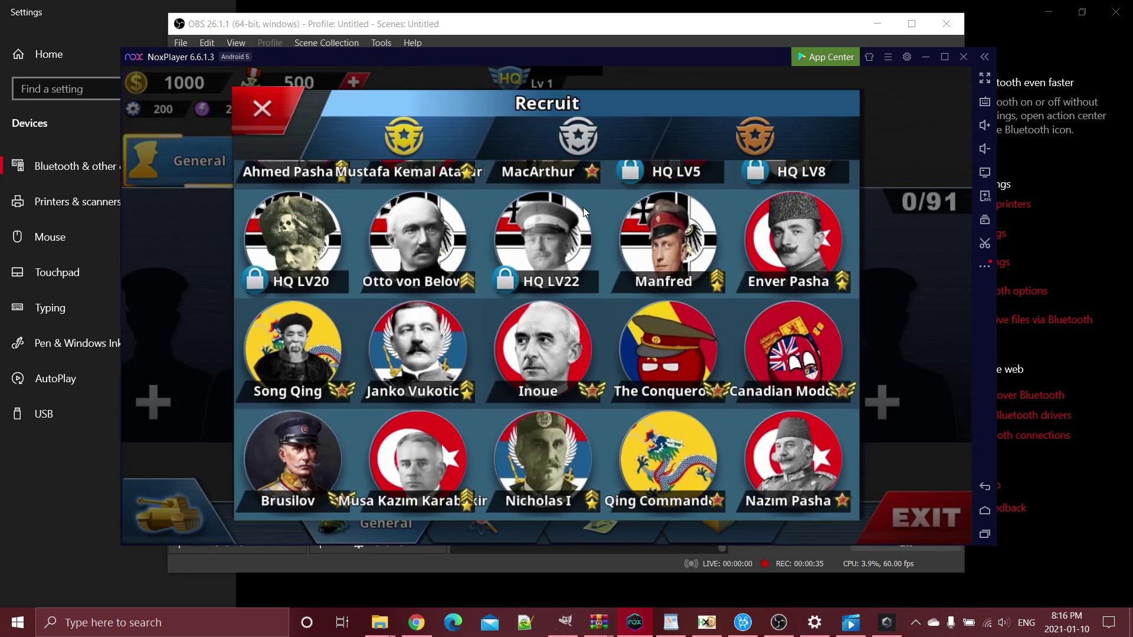
Step: Close the recruit list and return to the scenario map, viewing a scenario's details
{"action": "left_click", "coordinate": [262, 108]}
{"action": "left_click", "coordinate": [896, 504]}
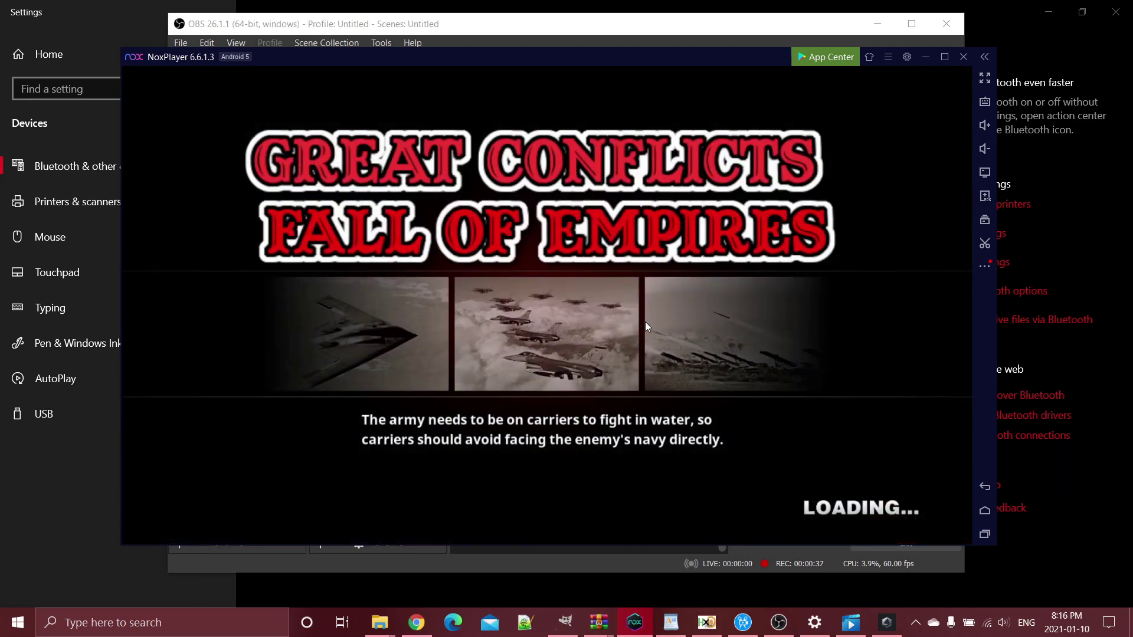
{"action": "left_click", "coordinate": [705, 337]}
Step: Launch the Battle of Pungdo 1894 from the Tutorial campaign and dismiss the objectives
{"action": "left_click", "coordinate": [275, 99]}
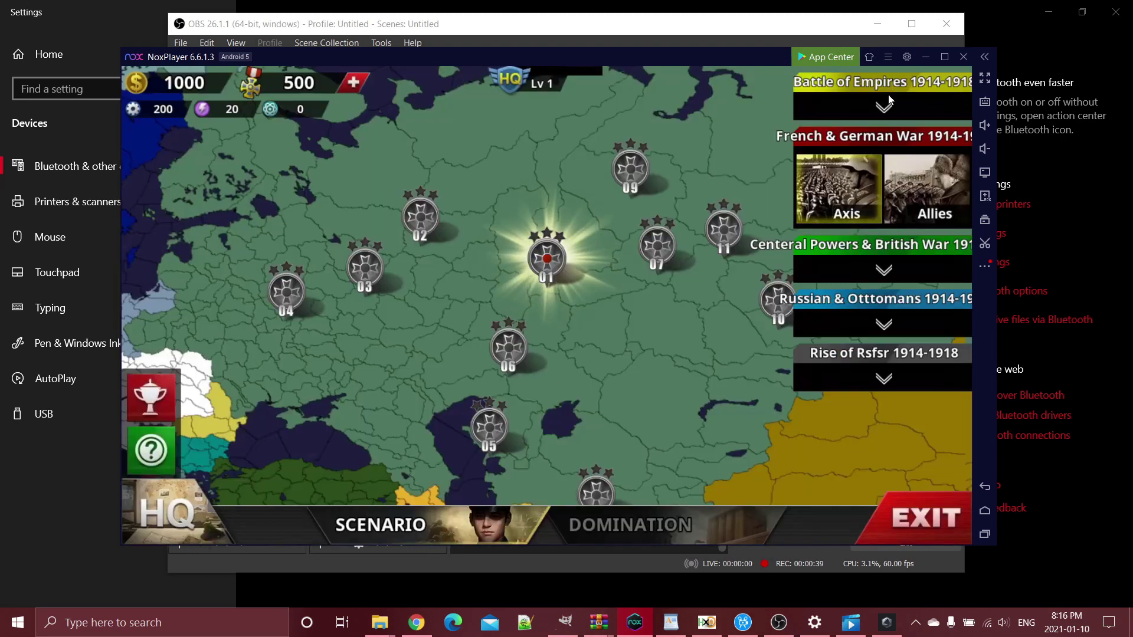
{"action": "left_click", "coordinate": [598, 268]}
{"action": "left_click", "coordinate": [560, 262]}
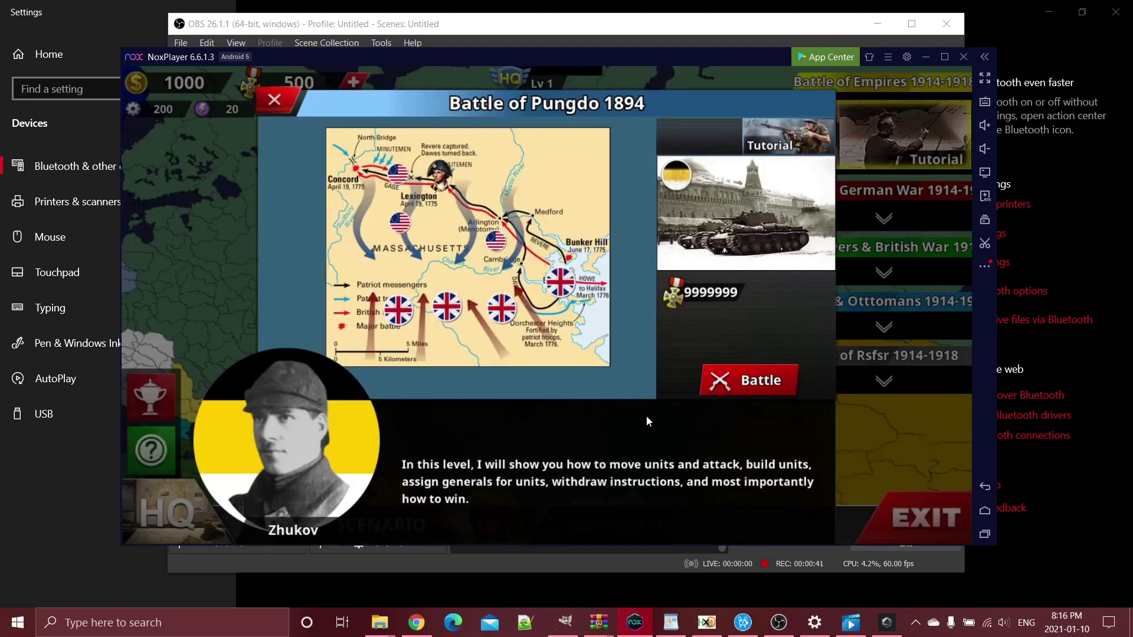
{"action": "left_click", "coordinate": [727, 390]}
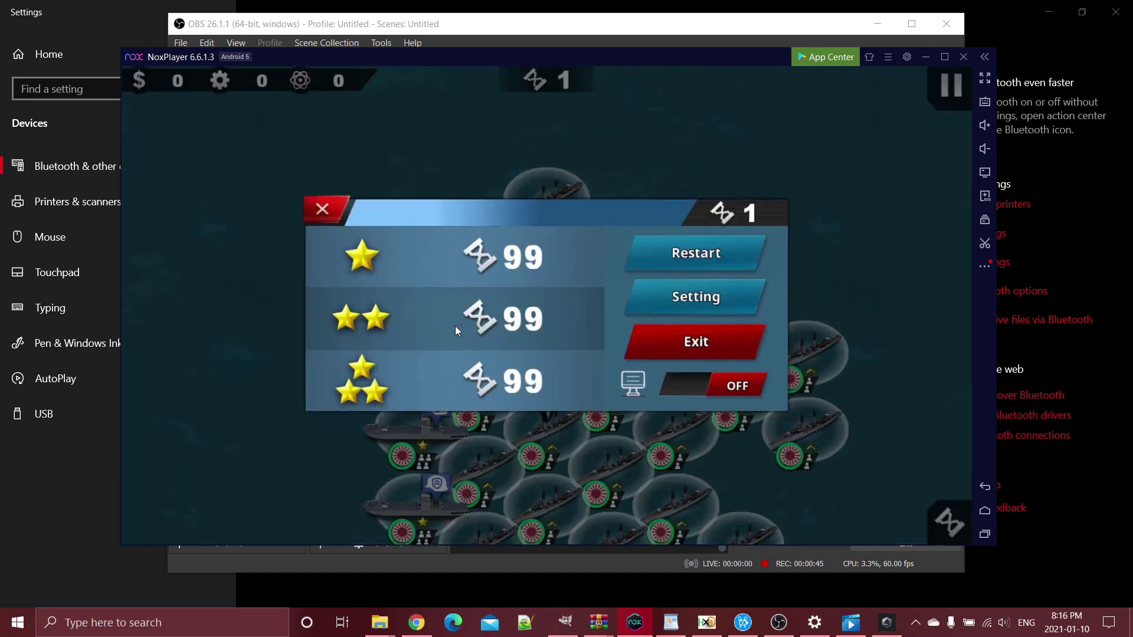
{"action": "left_click", "coordinate": [423, 362]}
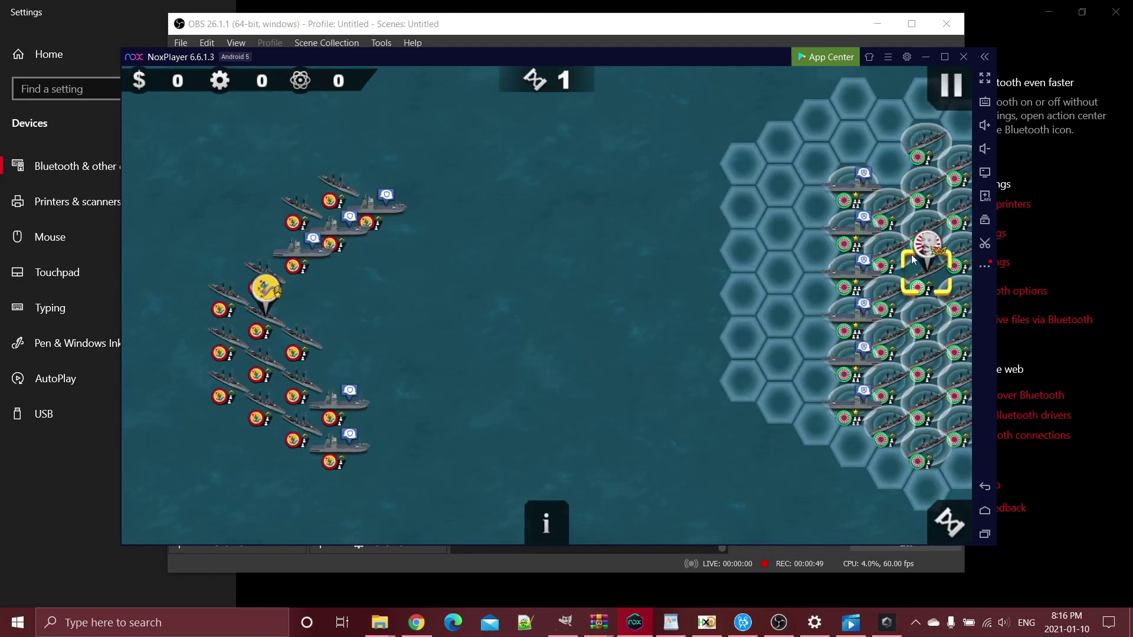
Step: Switch the battle to computer-controlled auto play and dismiss the turn summary
{"action": "left_click", "coordinate": [952, 85]}
{"action": "left_click", "coordinate": [724, 389]}
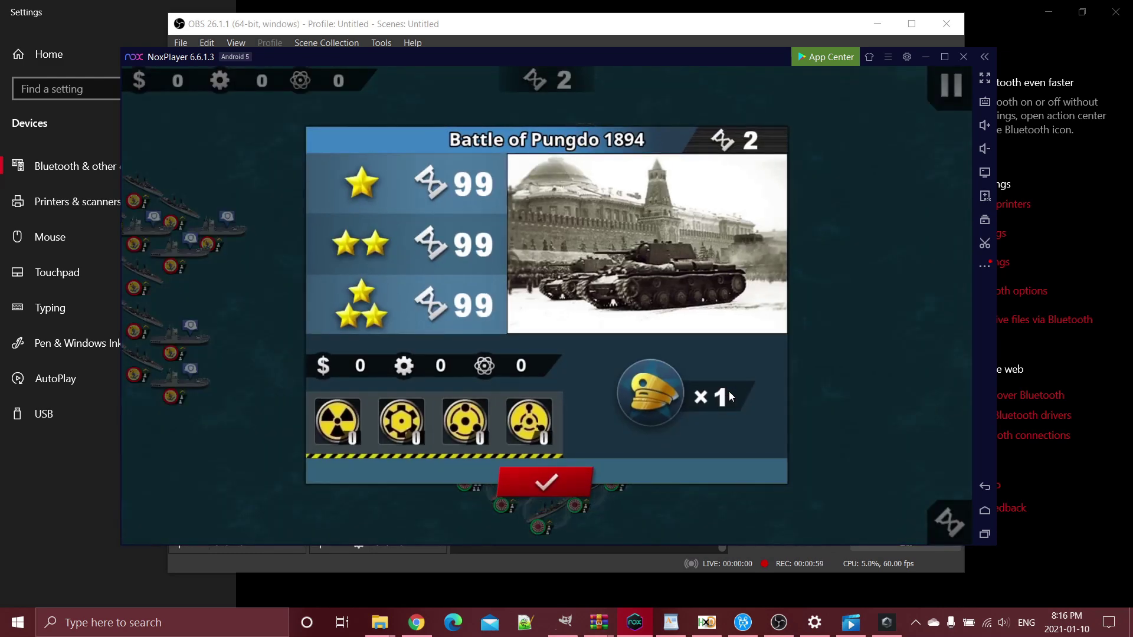
{"action": "key", "text": "Escape"}
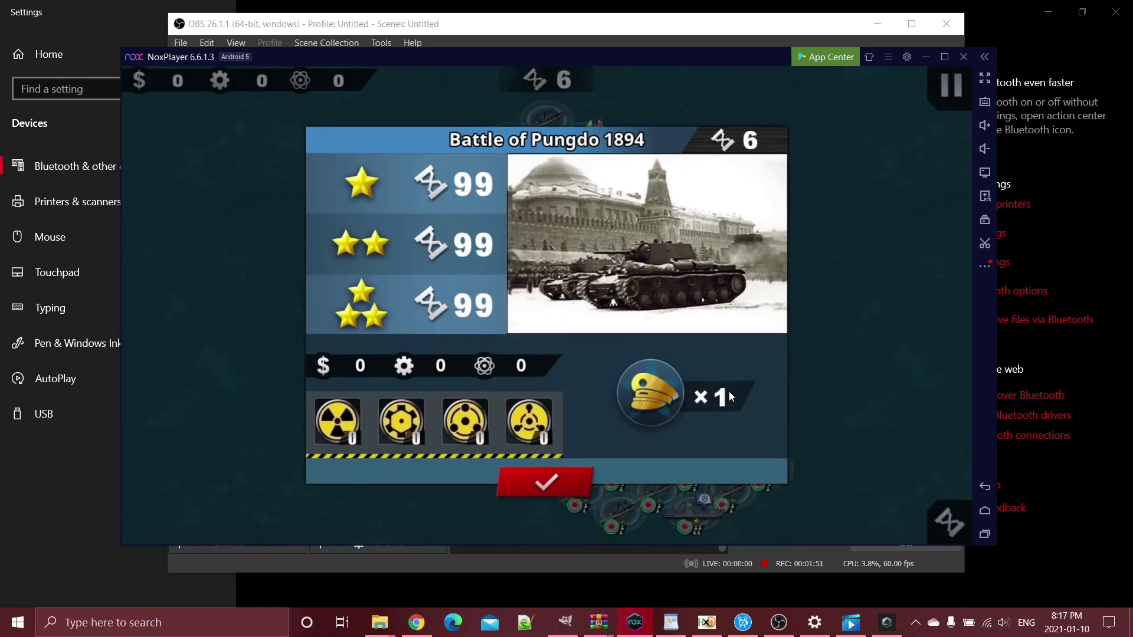
Step: Dismiss the turn summary and the three-star Battle of Pungdo victory screen
{"action": "left_click", "coordinate": [729, 395]}
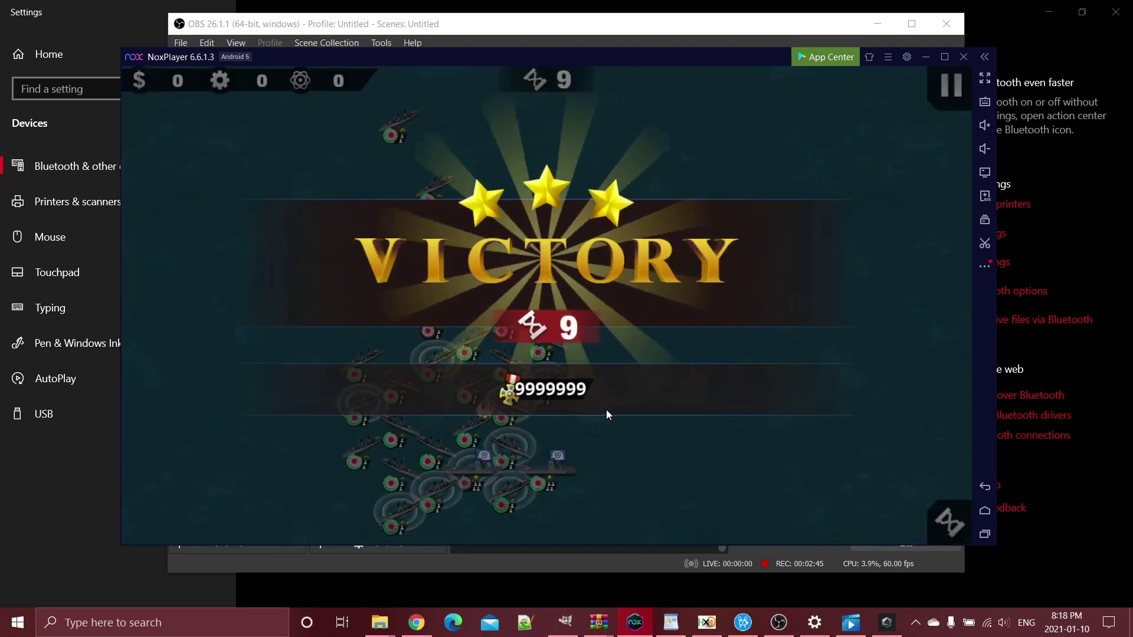
{"action": "left_click", "coordinate": [606, 410]}
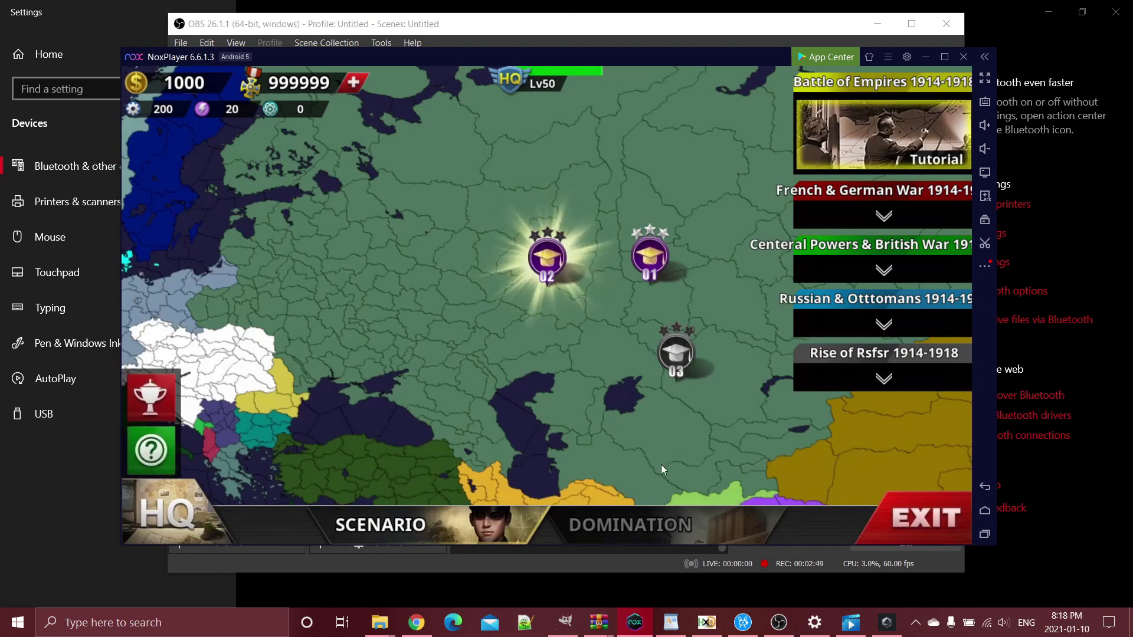
Step: View the Mustafa Fevzi, Canadian Modder, Manfred and Paul von Lettow-Vorbeck general cards
{"action": "left_click", "coordinate": [181, 518]}
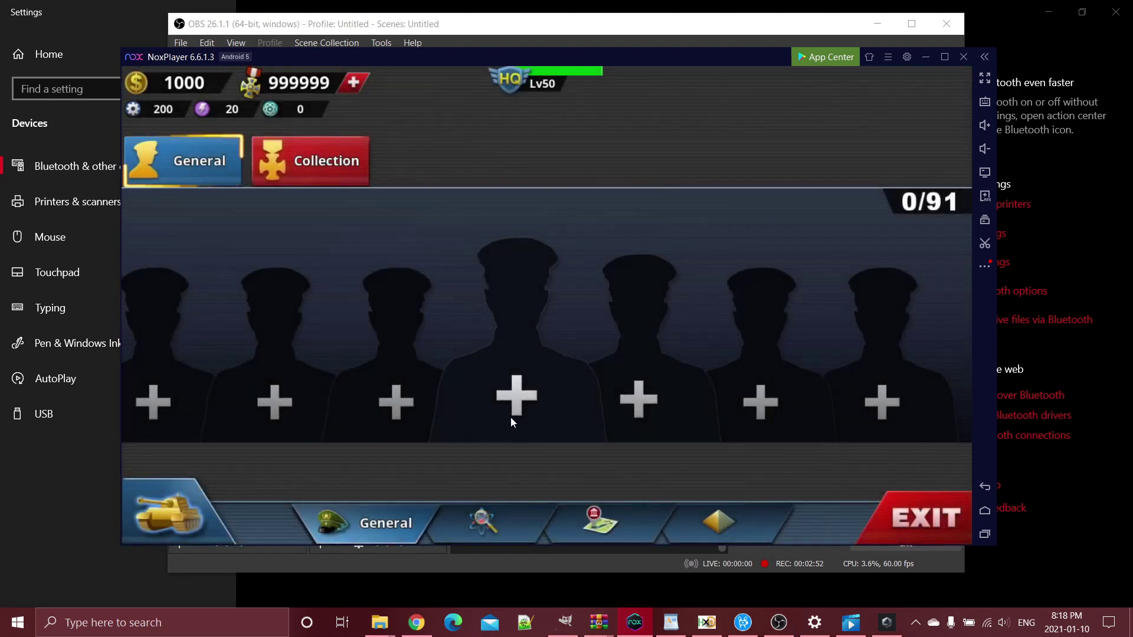
{"action": "left_click", "coordinate": [516, 398]}
{"action": "left_click", "coordinate": [663, 417]}
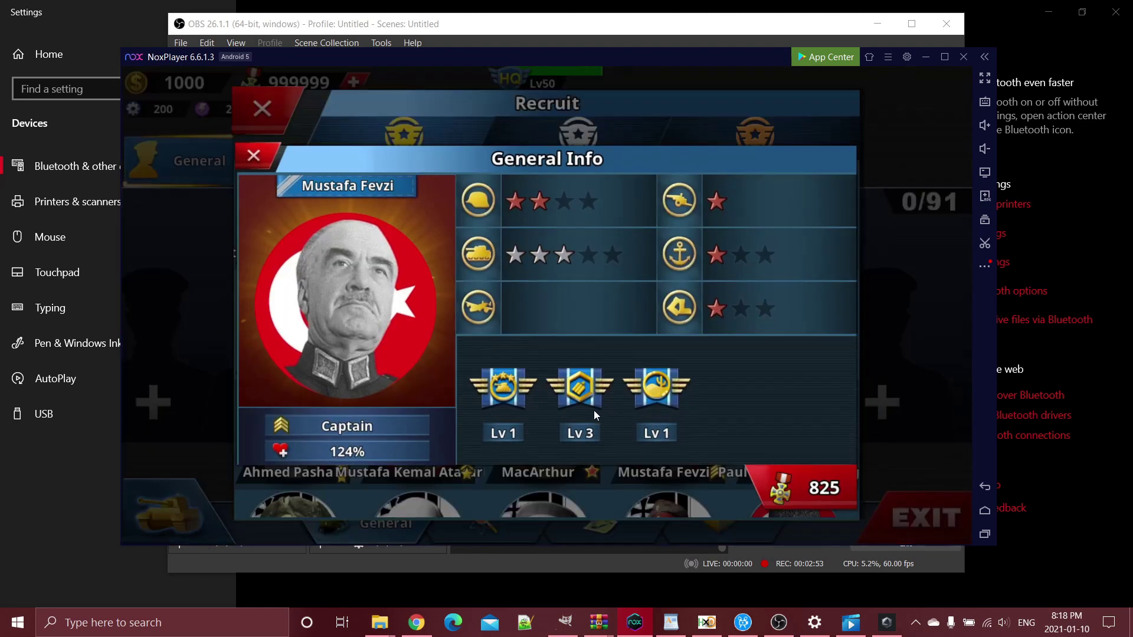
{"action": "key", "text": "Escape"}
{"action": "scroll", "coordinate": [308, 396], "scroll_direction": "down", "scroll_amount": 5}
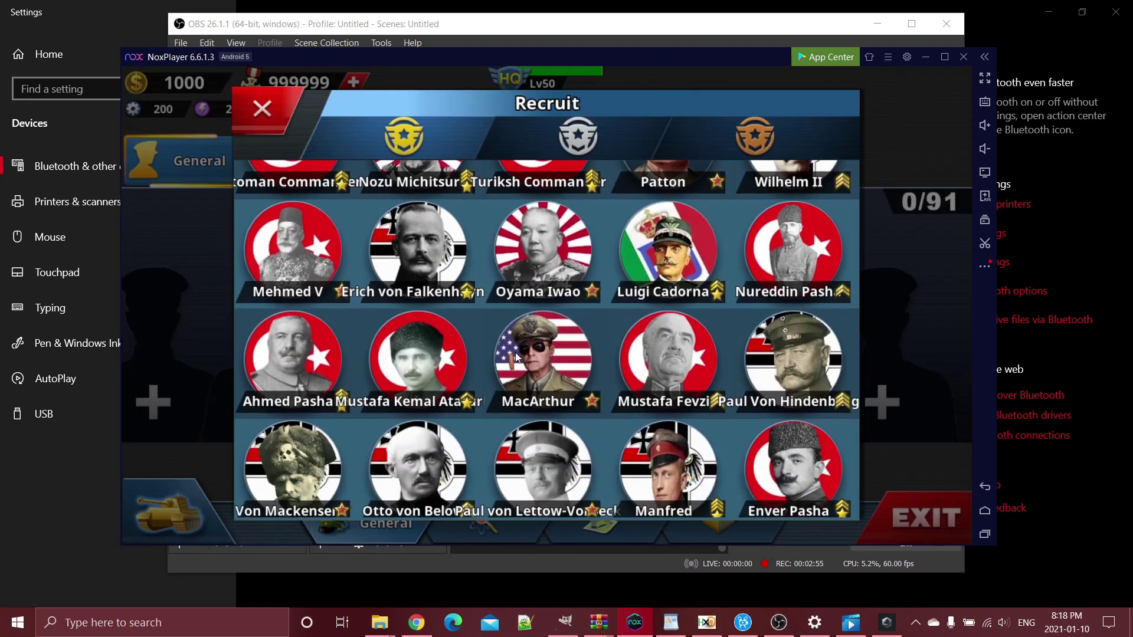
{"action": "scroll", "coordinate": [437, 340], "scroll_direction": "down", "scroll_amount": 2}
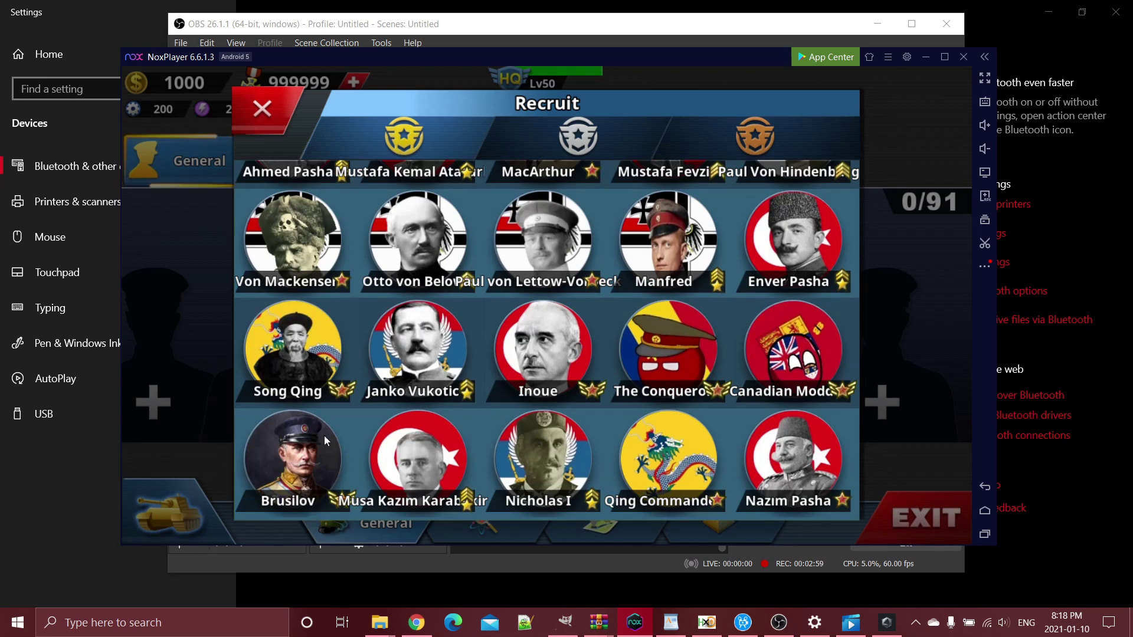
{"action": "left_click", "coordinate": [764, 370]}
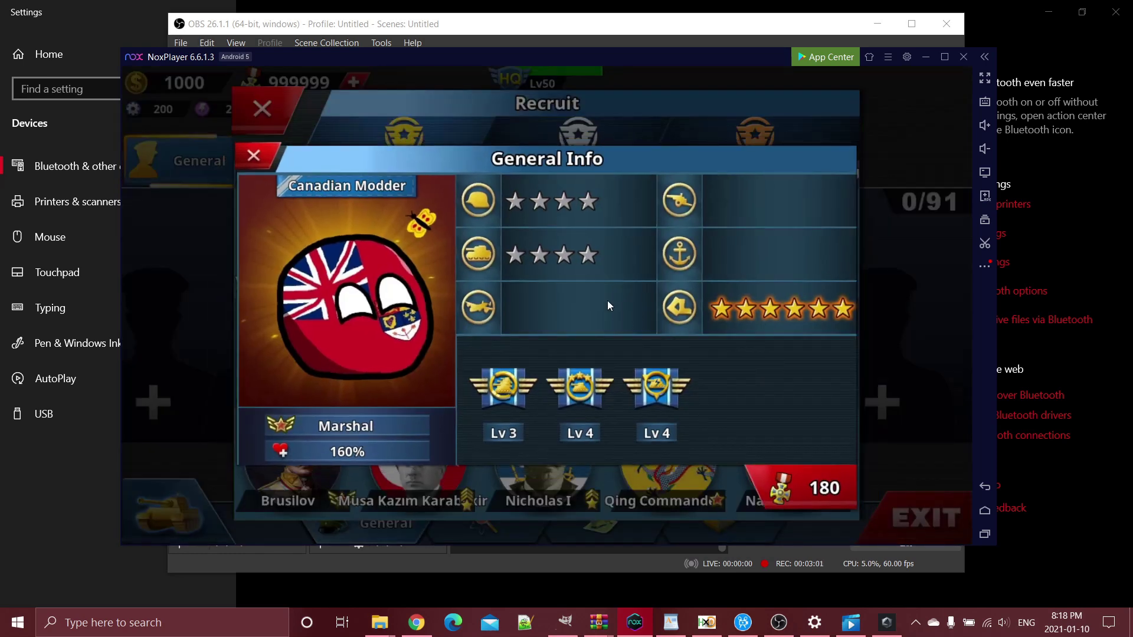
{"action": "key", "text": "Escape"}
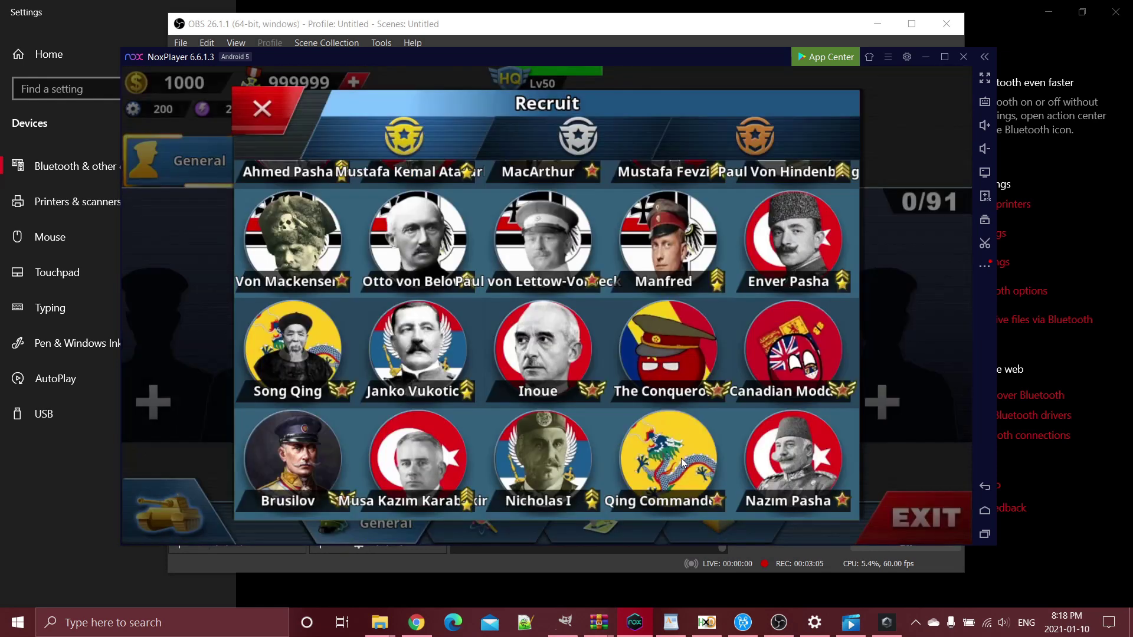
{"action": "scroll", "coordinate": [662, 365], "scroll_direction": "up", "scroll_amount": 3}
{"action": "left_click", "coordinate": [654, 416]}
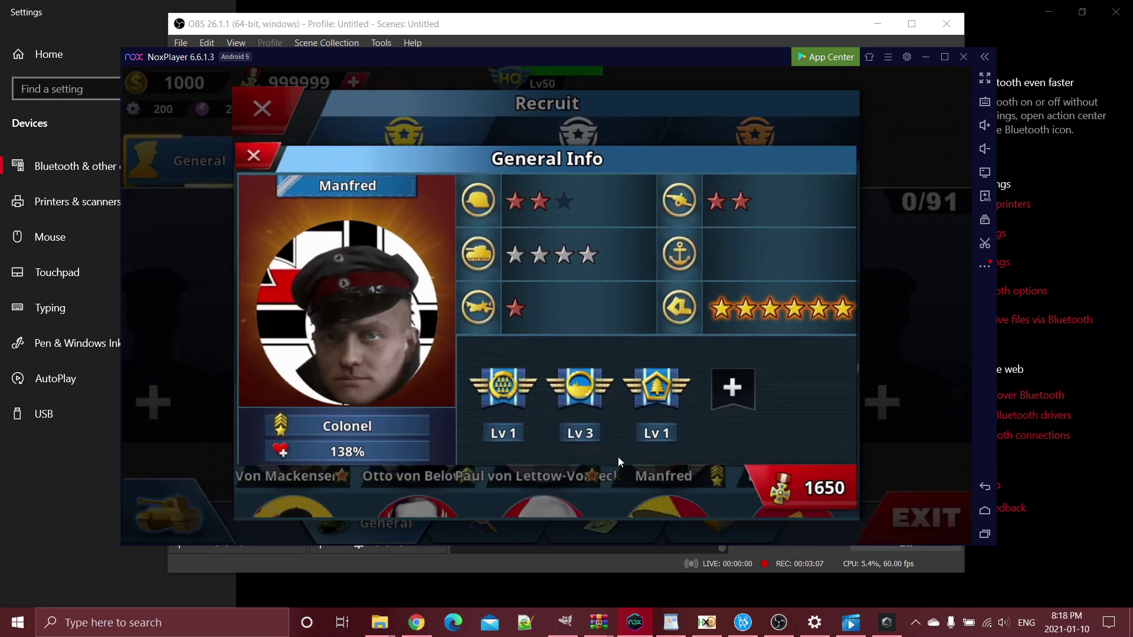
{"action": "key", "text": "Escape"}
{"action": "left_click", "coordinate": [530, 456]}
{"action": "key", "text": "Escape"}
Step: View MacArthur and Oyama Iwao, then the next rank's Emile Guepratte and Miklos Horthy
{"action": "left_click", "coordinate": [520, 294]}
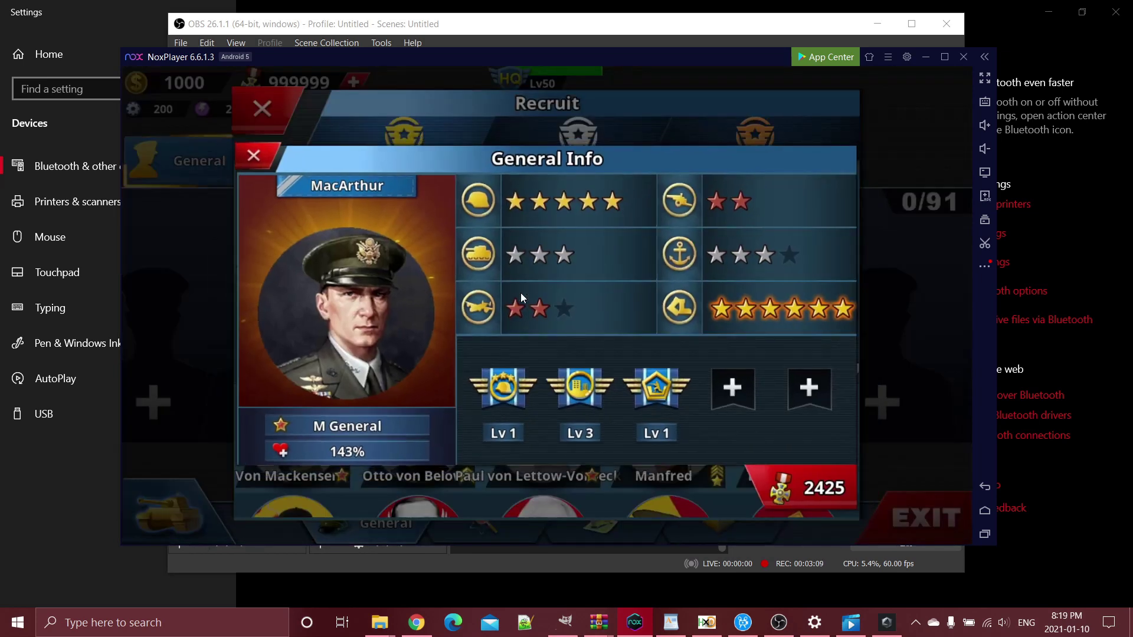
{"action": "key", "text": "Escape"}
{"action": "left_click", "coordinate": [531, 189]}
{"action": "key", "text": "Escape"}
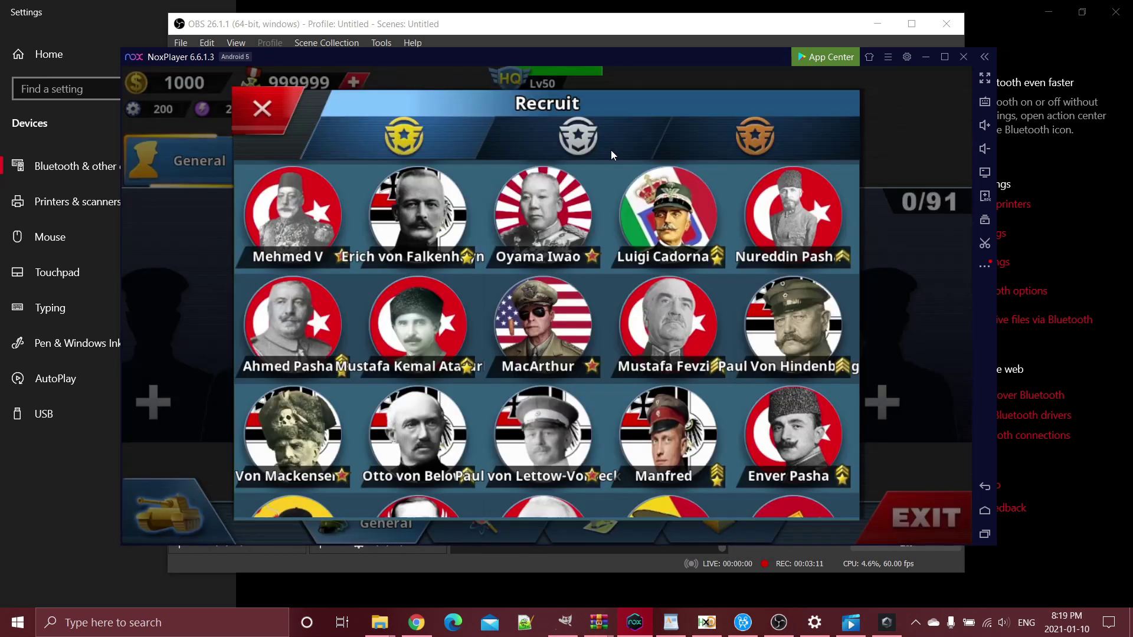
{"action": "left_click", "coordinate": [578, 135]}
{"action": "left_click", "coordinate": [546, 343]}
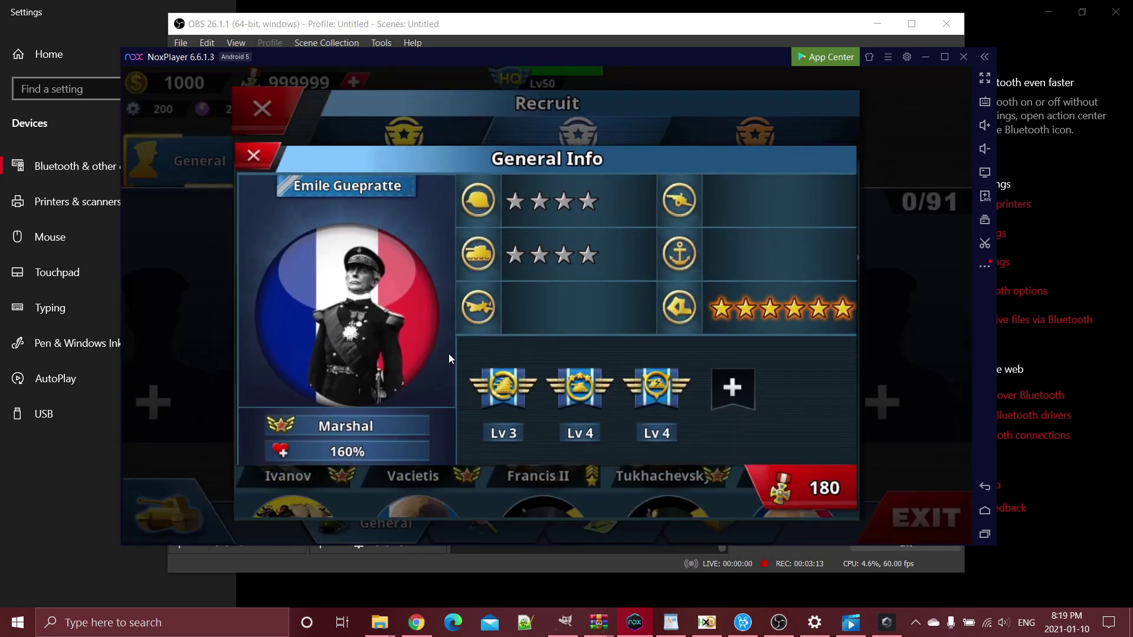
{"action": "key", "text": "Escape"}
{"action": "left_click", "coordinate": [301, 226]}
{"action": "key", "text": "Escape"}
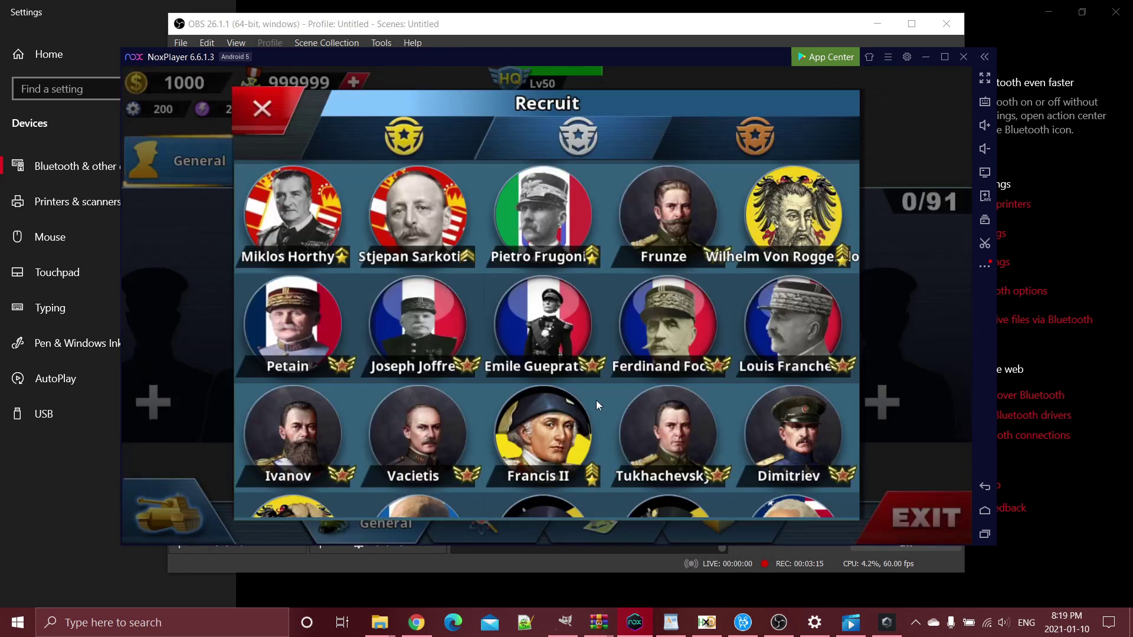
{"action": "scroll", "coordinate": [619, 354], "scroll_direction": "down", "scroll_amount": 5}
{"action": "scroll", "coordinate": [620, 354], "scroll_direction": "down", "scroll_amount": 5}
{"action": "scroll", "coordinate": [510, 224], "scroll_direction": "up", "scroll_amount": 2}
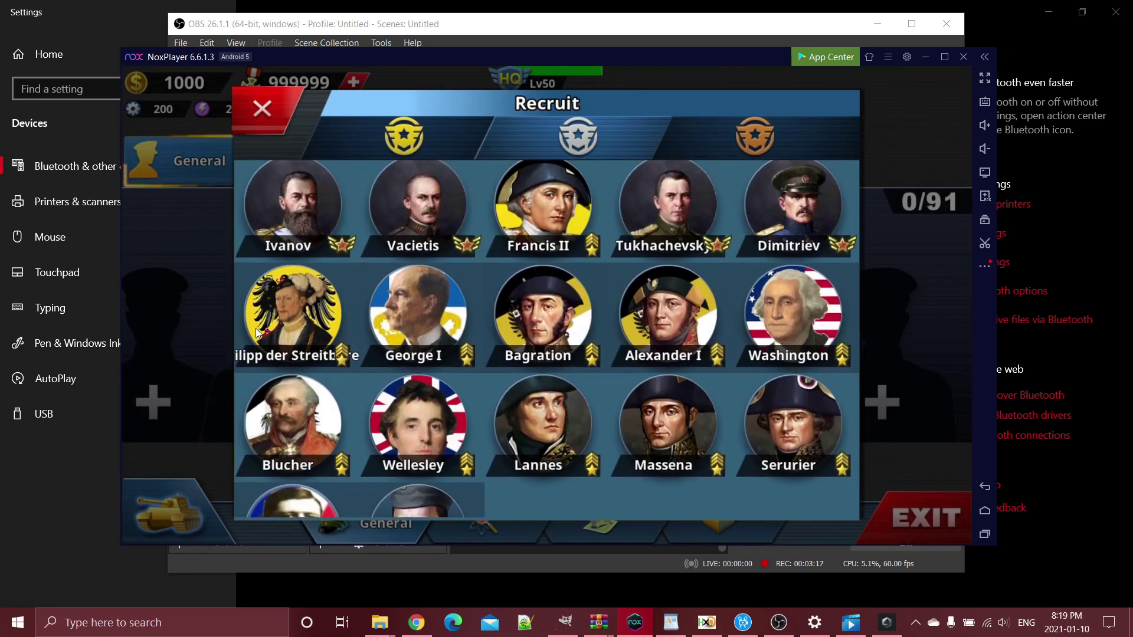
Step: Browse the next rank including Falkenhausen, then leave HQ for the main menu
{"action": "left_click", "coordinate": [755, 136]}
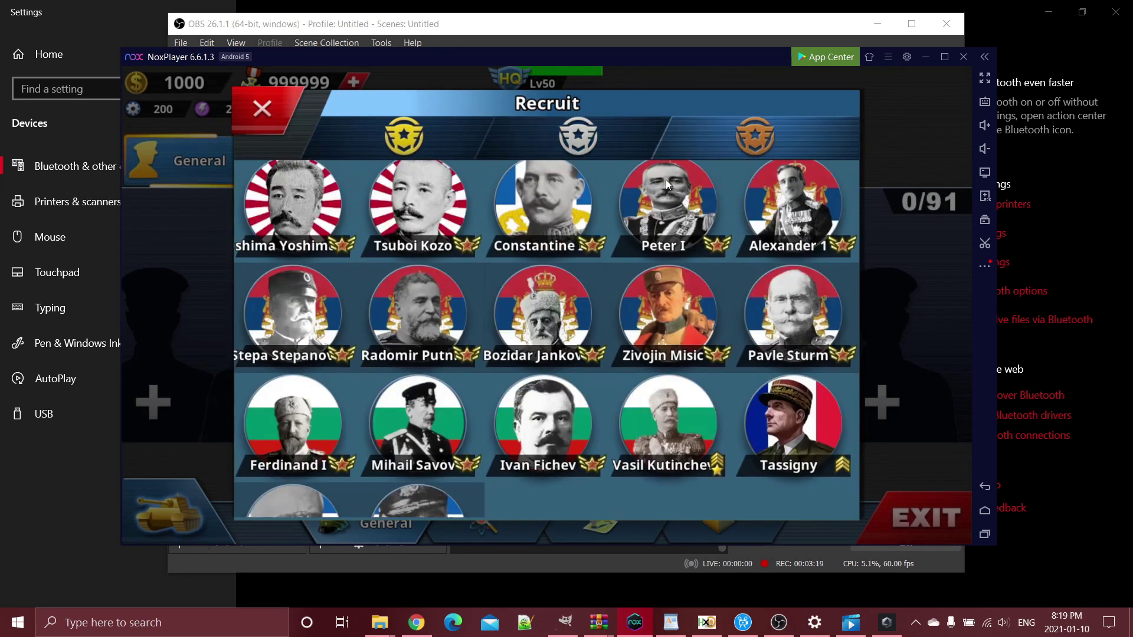
{"action": "left_click", "coordinate": [513, 360]}
{"action": "key", "text": "Escape"}
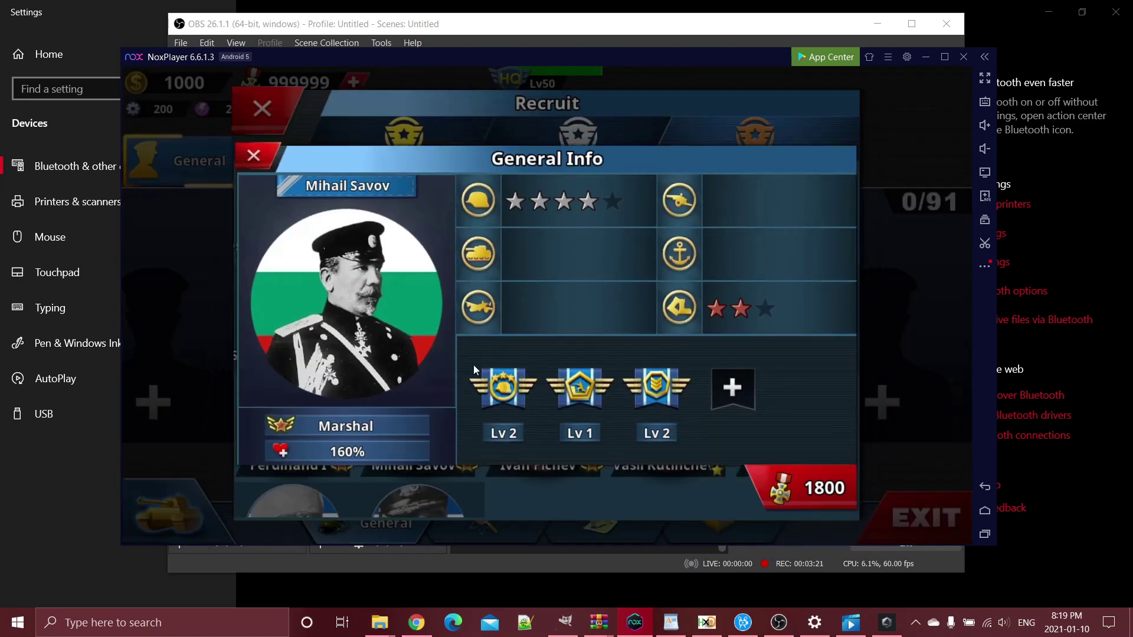
{"action": "key", "text": "Escape"}
{"action": "scroll", "coordinate": [488, 425], "scroll_direction": "up", "scroll_amount": 5}
{"action": "scroll", "coordinate": [487, 398], "scroll_direction": "up", "scroll_amount": 3}
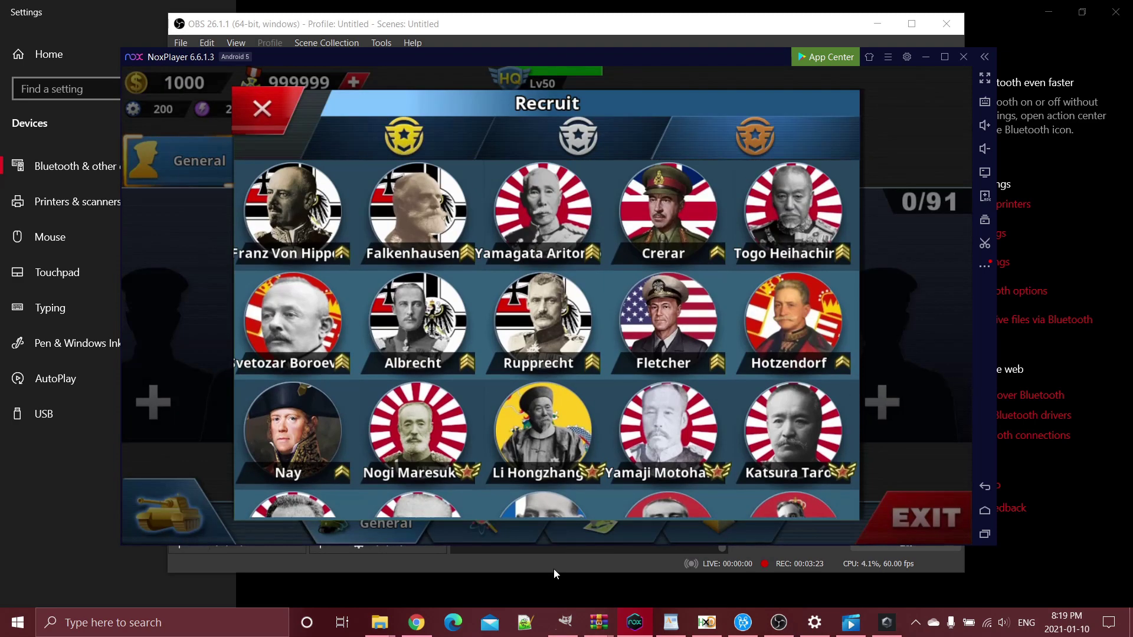
{"action": "left_click", "coordinate": [472, 190]}
{"action": "key", "text": "Escape"}
{"action": "key", "text": "Escape"}
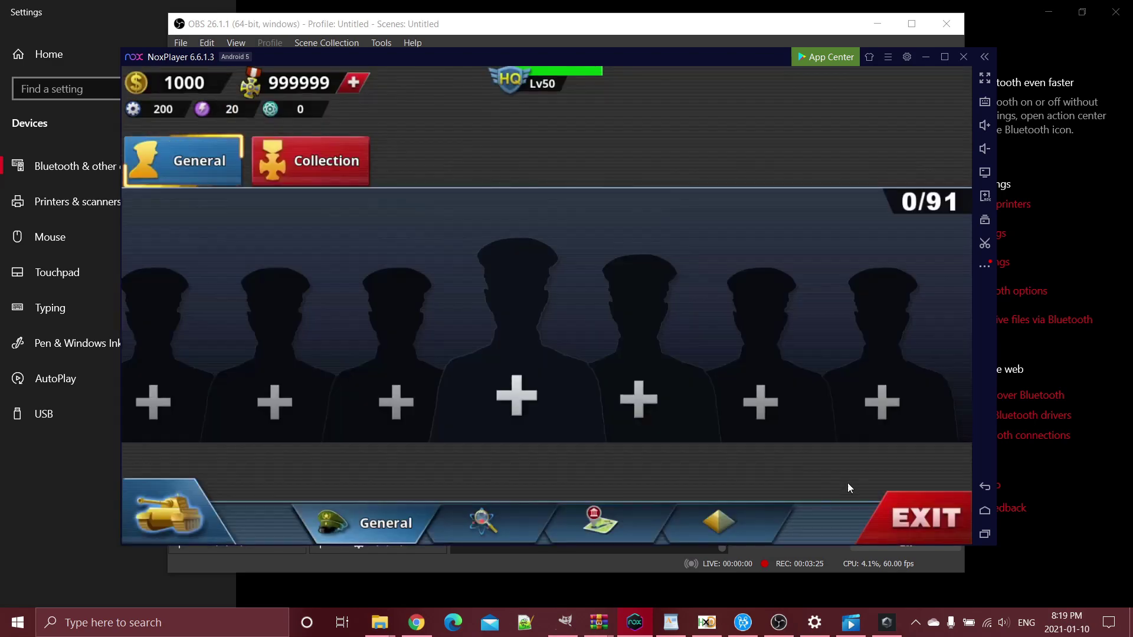
{"action": "left_click", "coordinate": [909, 516]}
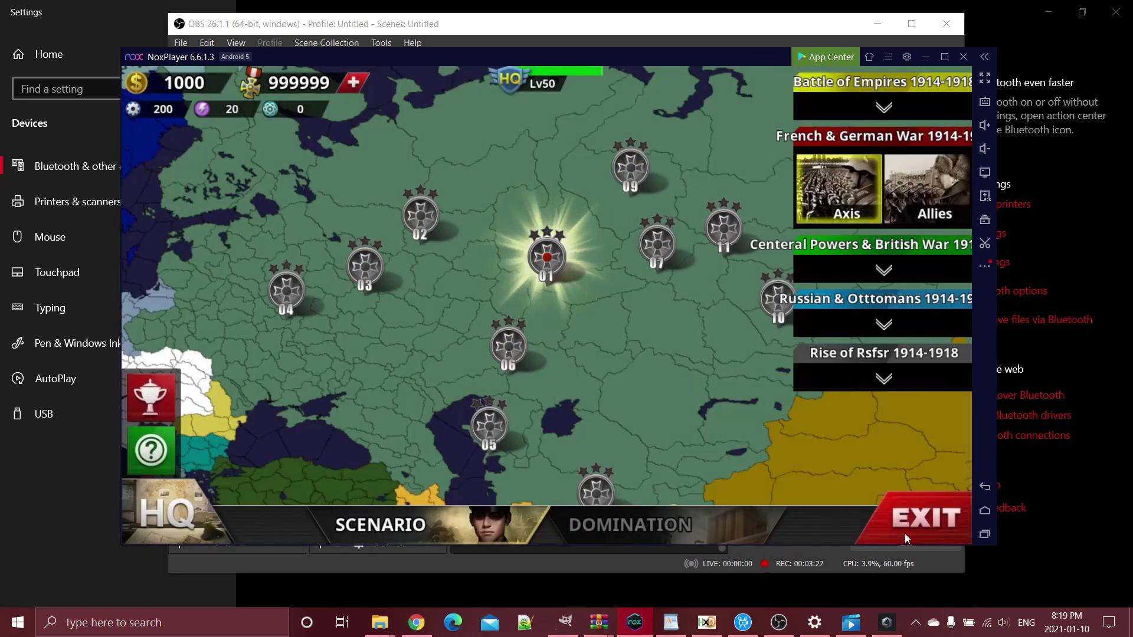
{"action": "left_click", "coordinate": [905, 534]}
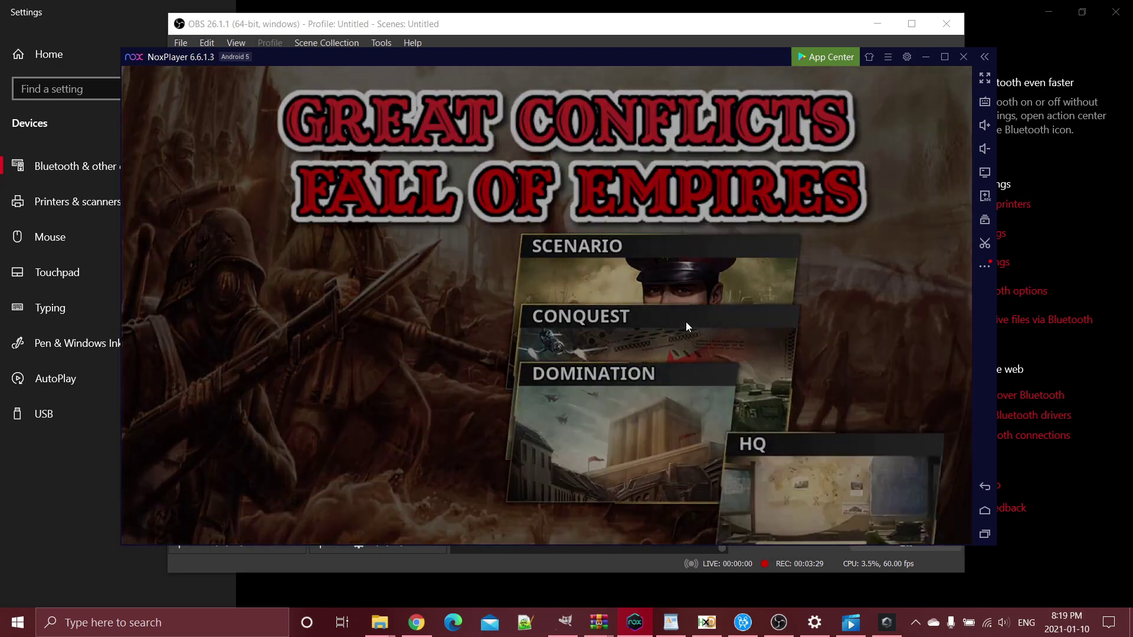
Step: Start a Conquest campaign as the Russian Empire, accepting the erase of the previous save
{"action": "left_click", "coordinate": [686, 322]}
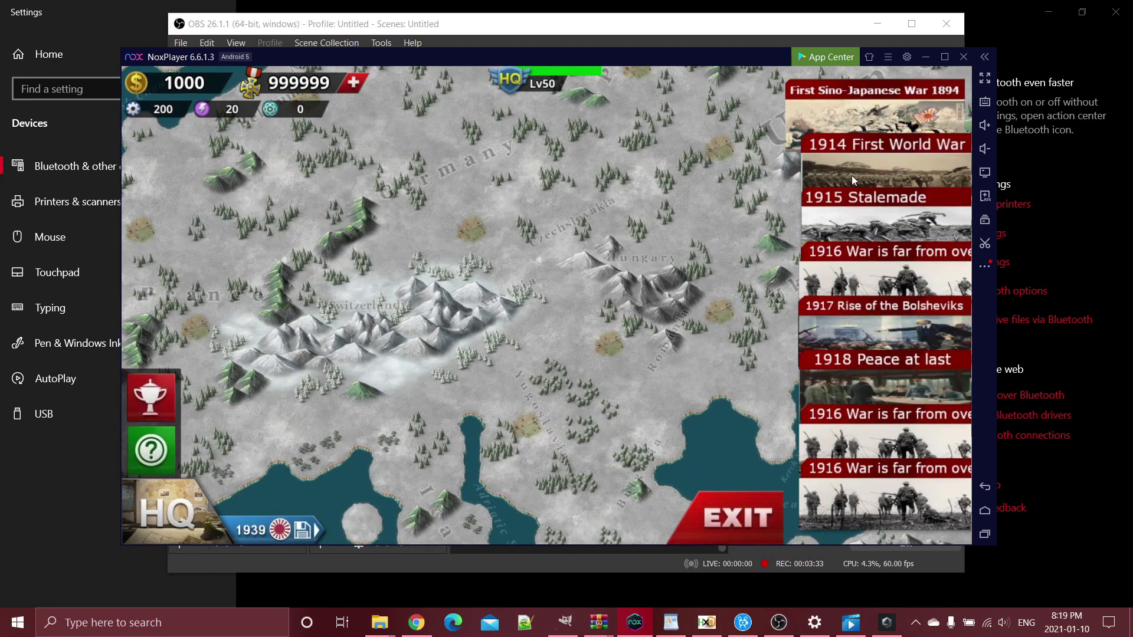
{"action": "left_click", "coordinate": [852, 176]}
{"action": "left_click_drag", "start_coordinate": [470, 396], "coordinate": [420, 254]}
{"action": "left_click", "coordinate": [563, 364]}
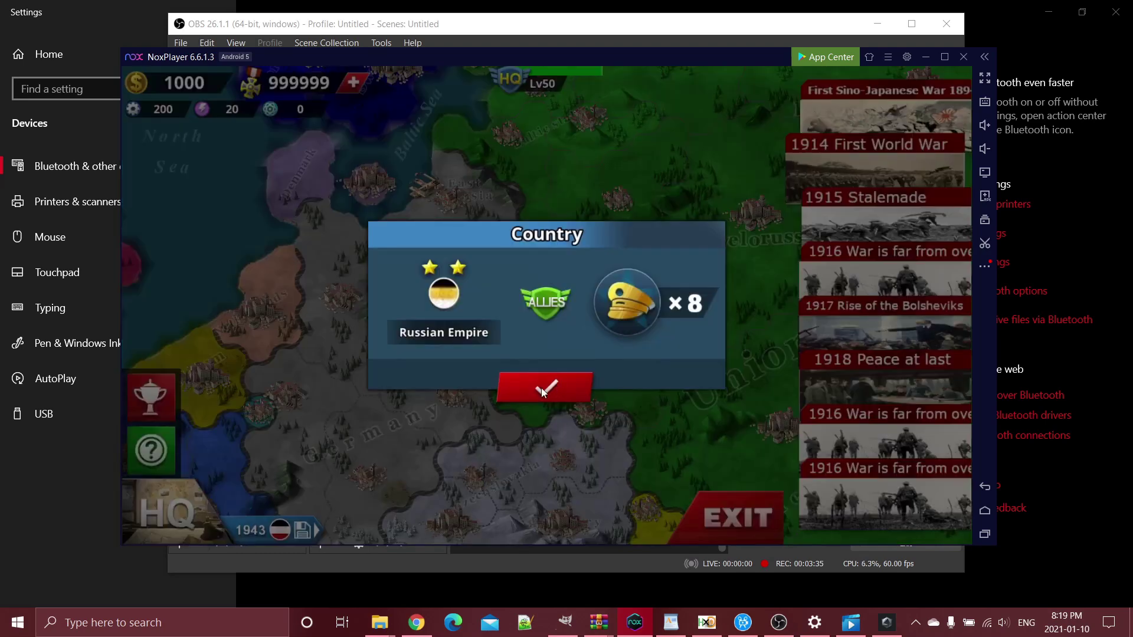
{"action": "left_click", "coordinate": [542, 387]}
{"action": "left_click", "coordinate": [419, 401]}
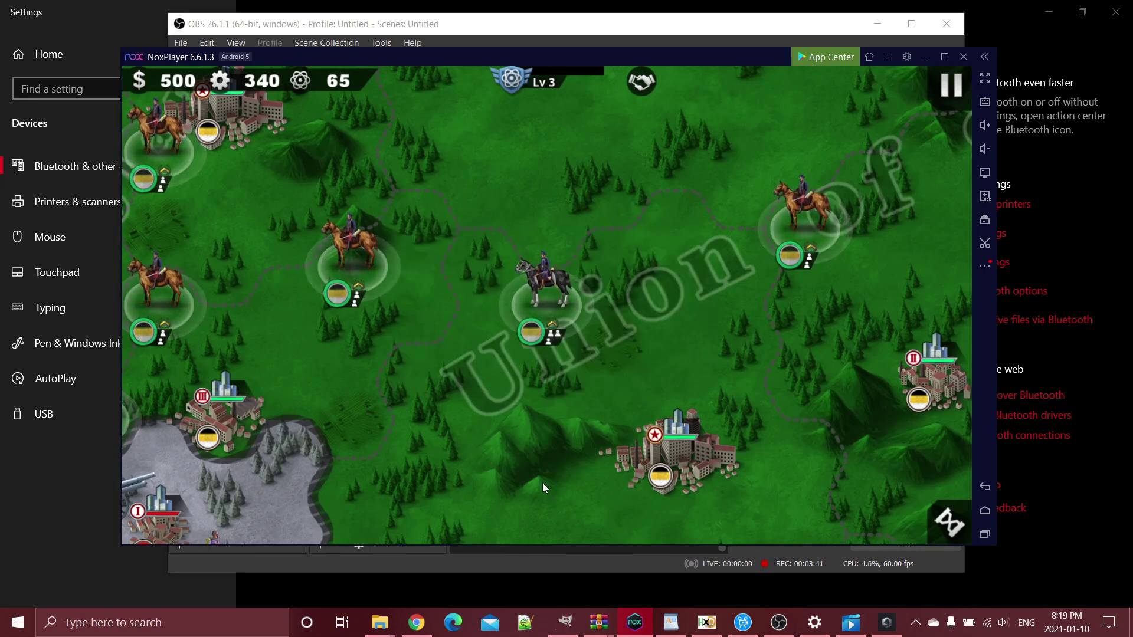
Step: Select a Russian city, check its recruitment list and build a Factory there
{"action": "left_click", "coordinate": [677, 452]}
{"action": "left_click", "coordinate": [554, 532]}
{"action": "scroll", "coordinate": [483, 267], "scroll_direction": "down", "scroll_amount": 3}
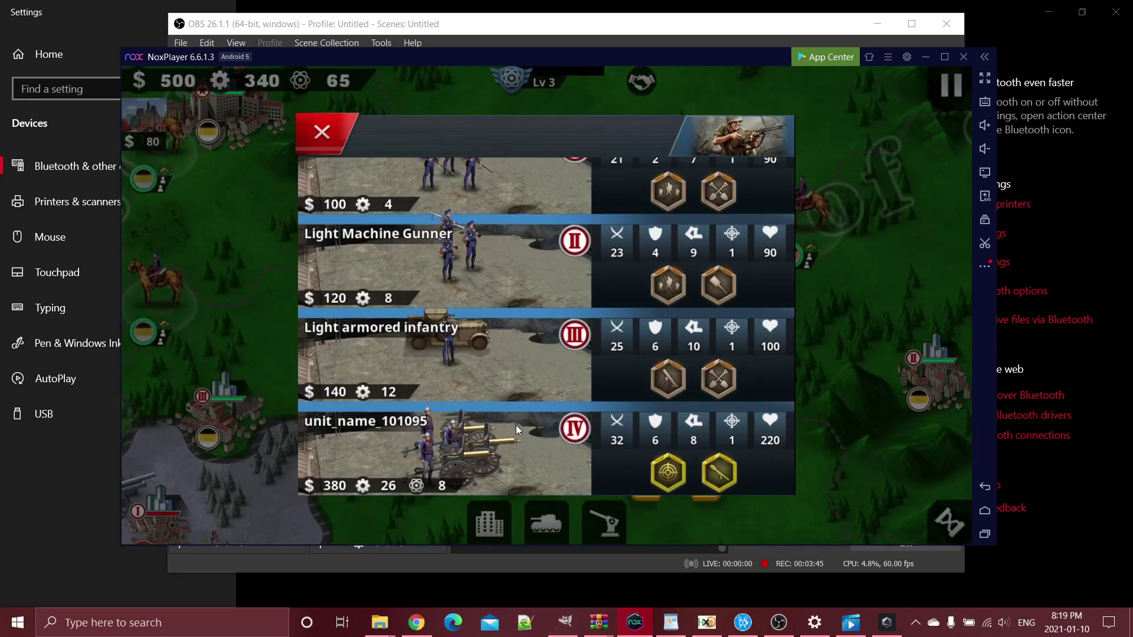
{"action": "left_click", "coordinate": [552, 562]}
{"action": "left_click", "coordinate": [490, 526]}
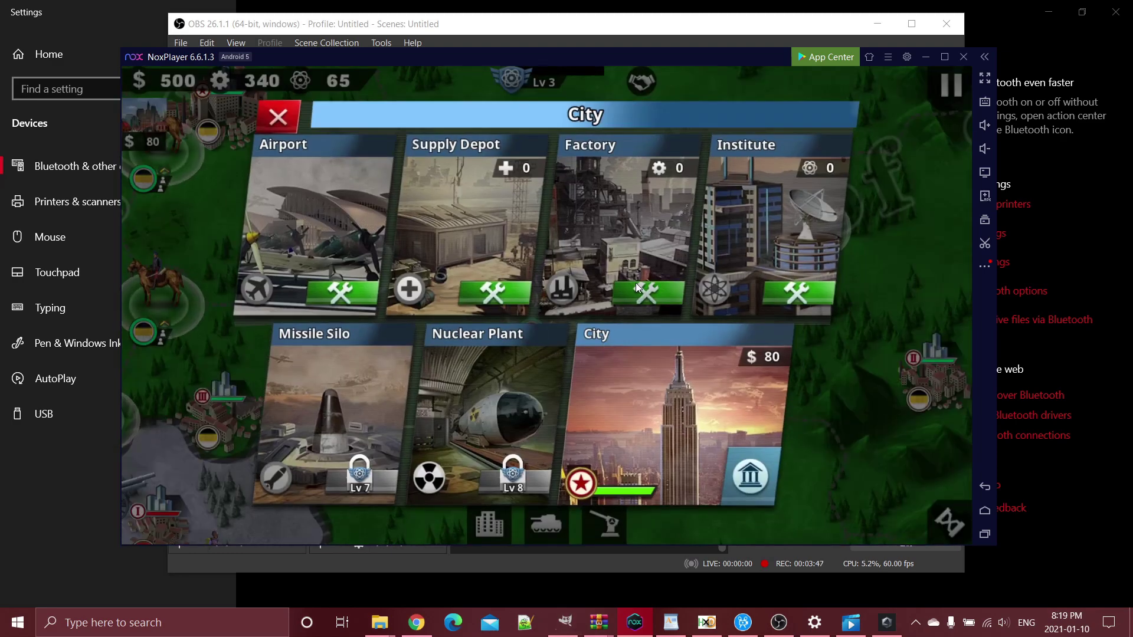
{"action": "left_click", "coordinate": [647, 293]}
{"action": "left_click", "coordinate": [620, 394]}
{"action": "left_click", "coordinate": [278, 116]}
Step: Review the city's infantry, armoured and artillery recruitment lists, then pan the map
{"action": "left_click", "coordinate": [547, 525]}
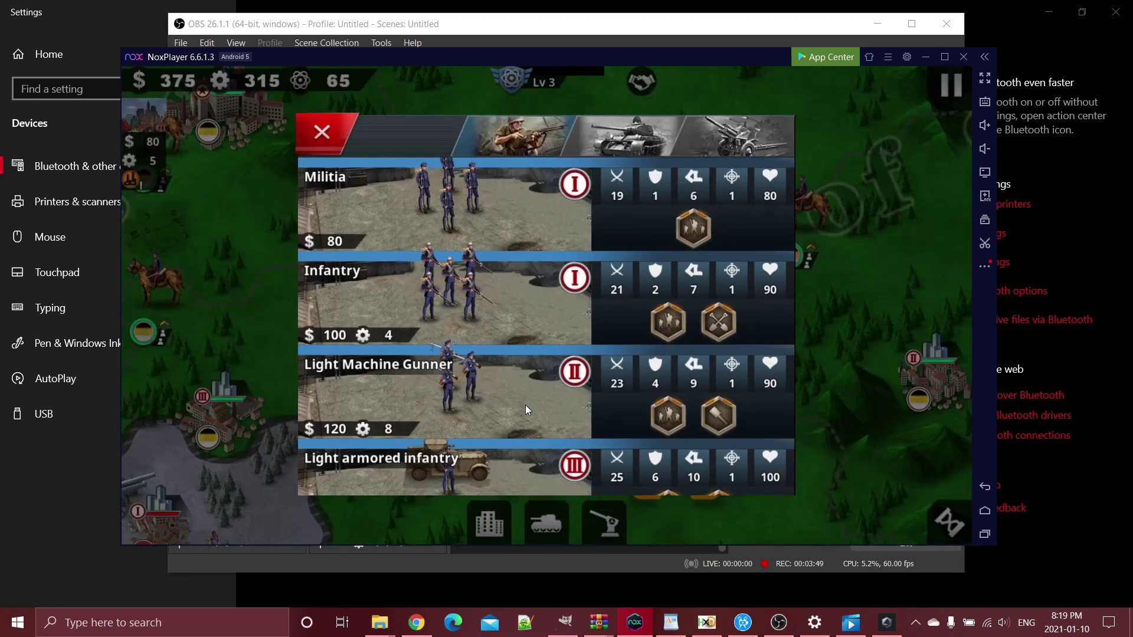
{"action": "scroll", "coordinate": [525, 405], "scroll_direction": "down", "scroll_amount": 3}
{"action": "left_click", "coordinate": [629, 135]}
{"action": "scroll", "coordinate": [484, 394], "scroll_direction": "up", "scroll_amount": 2}
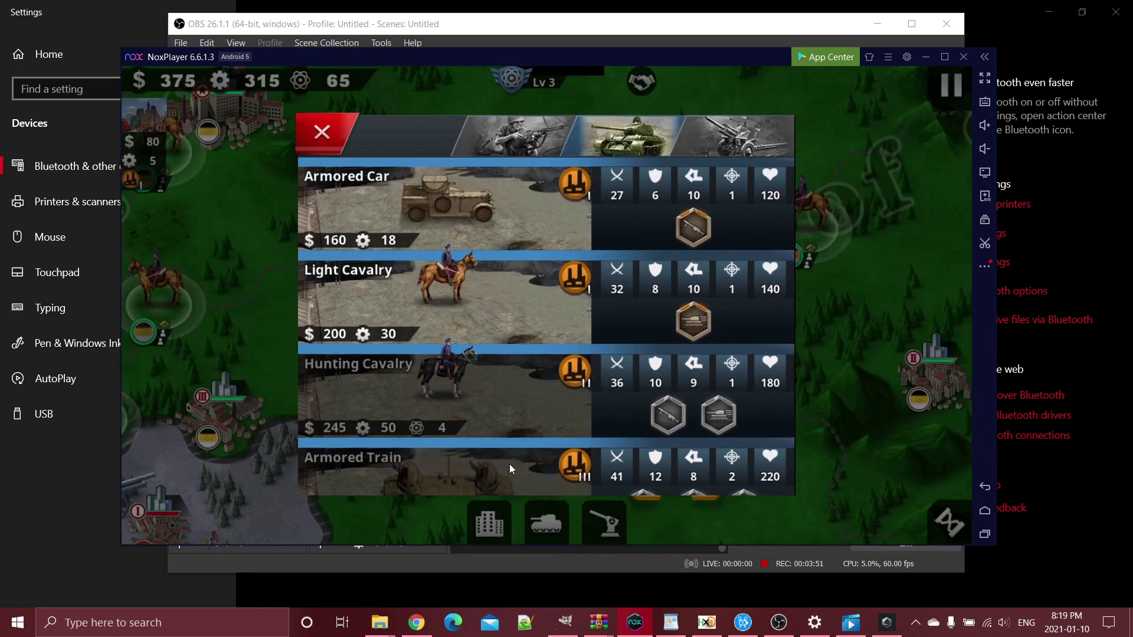
{"action": "scroll", "coordinate": [514, 443], "scroll_direction": "down", "scroll_amount": 3}
{"action": "scroll", "coordinate": [523, 354], "scroll_direction": "down", "scroll_amount": 2}
{"action": "left_click", "coordinate": [739, 134]}
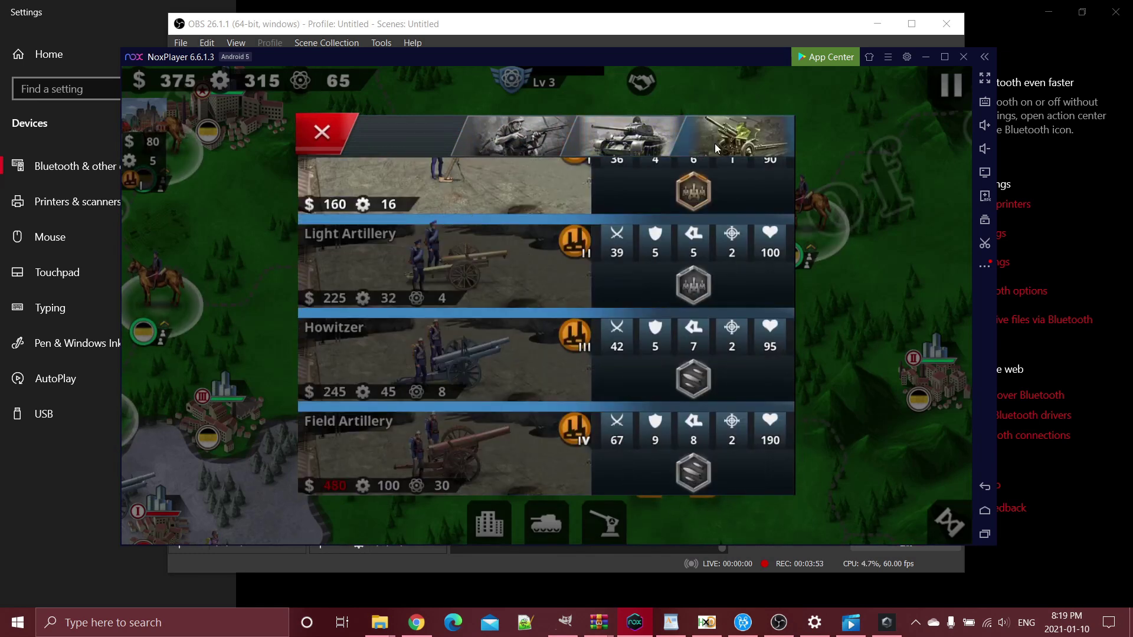
{"action": "scroll", "coordinate": [431, 425], "scroll_direction": "up", "scroll_amount": 1}
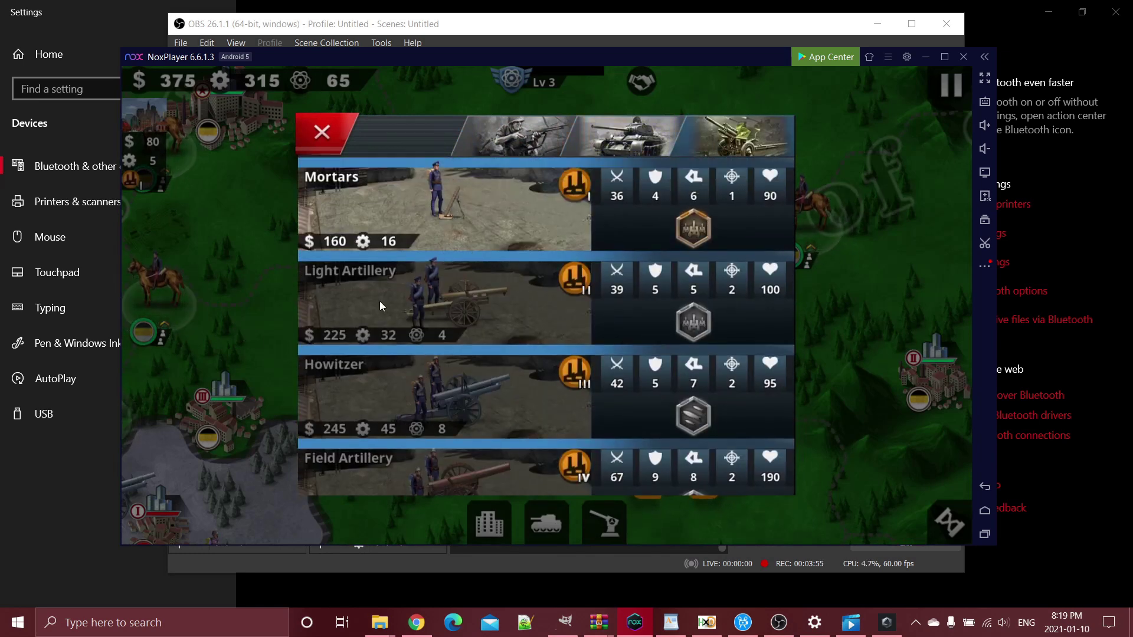
{"action": "left_click", "coordinate": [311, 367]}
{"action": "mouse_move", "coordinate": [577, 341]}
{"action": "left_mouse_down"}
{"action": "mouse_move", "coordinate": [512, 396]}
{"action": "mouse_move", "coordinate": [254, 340]}
{"action": "mouse_move", "coordinate": [407, 371]}
{"action": "mouse_move", "coordinate": [433, 444]}
{"action": "mouse_move", "coordinate": [396, 374]}
{"action": "mouse_move", "coordinate": [505, 428]}
{"action": "mouse_move", "coordinate": [457, 247]}
{"action": "left_mouse_up"}
Step: Pan along the German front, select front-line cities and attack an enemy unit across the border
{"action": "left_click_drag", "start_coordinate": [709, 265], "coordinate": [399, 354]}
{"action": "left_click_drag", "start_coordinate": [620, 221], "coordinate": [443, 354]}
{"action": "left_click", "coordinate": [750, 363]}
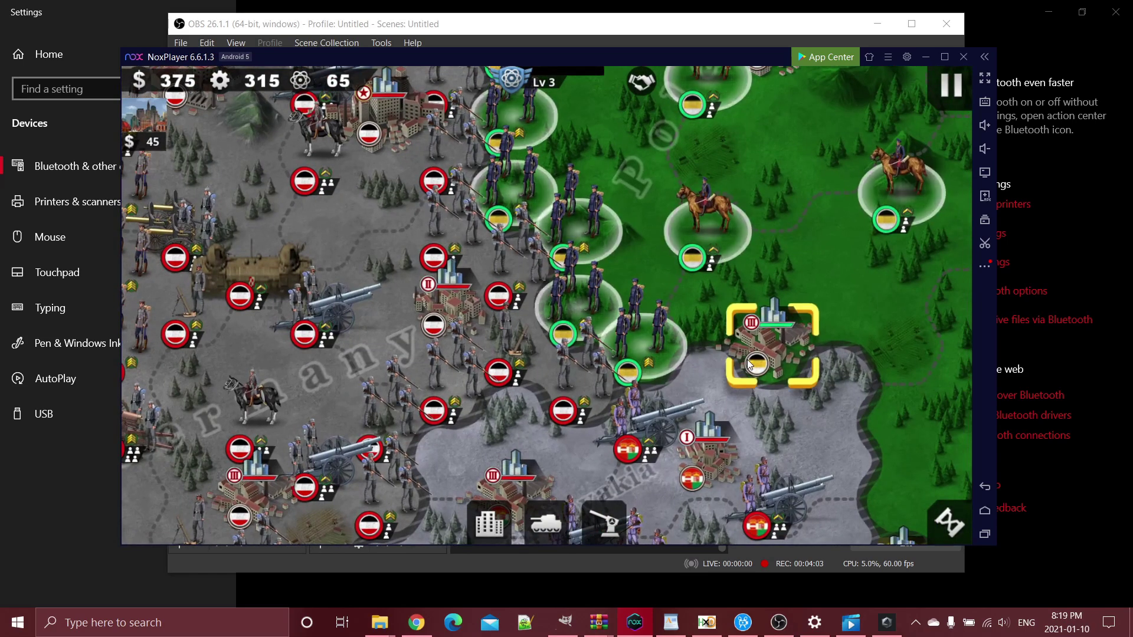
{"action": "left_click", "coordinate": [751, 363]}
{"action": "left_click", "coordinate": [849, 279]}
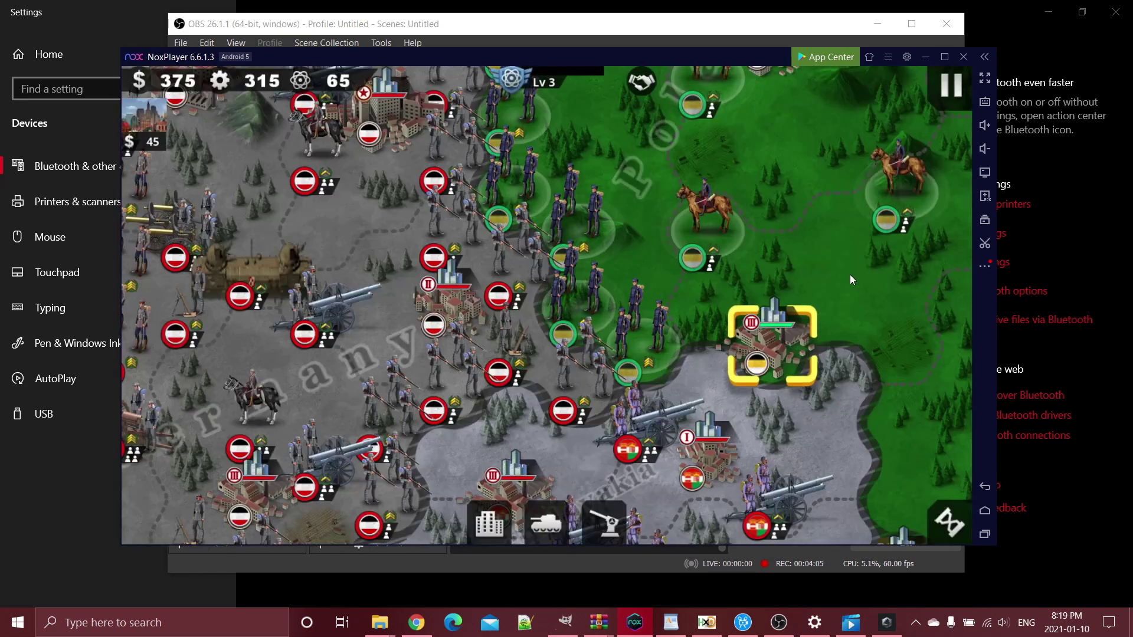
{"action": "mouse_move", "coordinate": [850, 279]}
{"action": "left_mouse_down"}
{"action": "mouse_move", "coordinate": [631, 105]}
{"action": "mouse_move", "coordinate": [505, 383]}
{"action": "mouse_move", "coordinate": [729, 535]}
{"action": "mouse_move", "coordinate": [645, 531]}
{"action": "mouse_move", "coordinate": [524, 419]}
{"action": "left_mouse_up"}
{"action": "left_click_drag", "start_coordinate": [708, 266], "coordinate": [398, 309]}
{"action": "left_click", "coordinate": [796, 408]}
{"action": "left_click_drag", "start_coordinate": [797, 408], "coordinate": [622, 380]}
{"action": "left_click", "coordinate": [573, 345]}
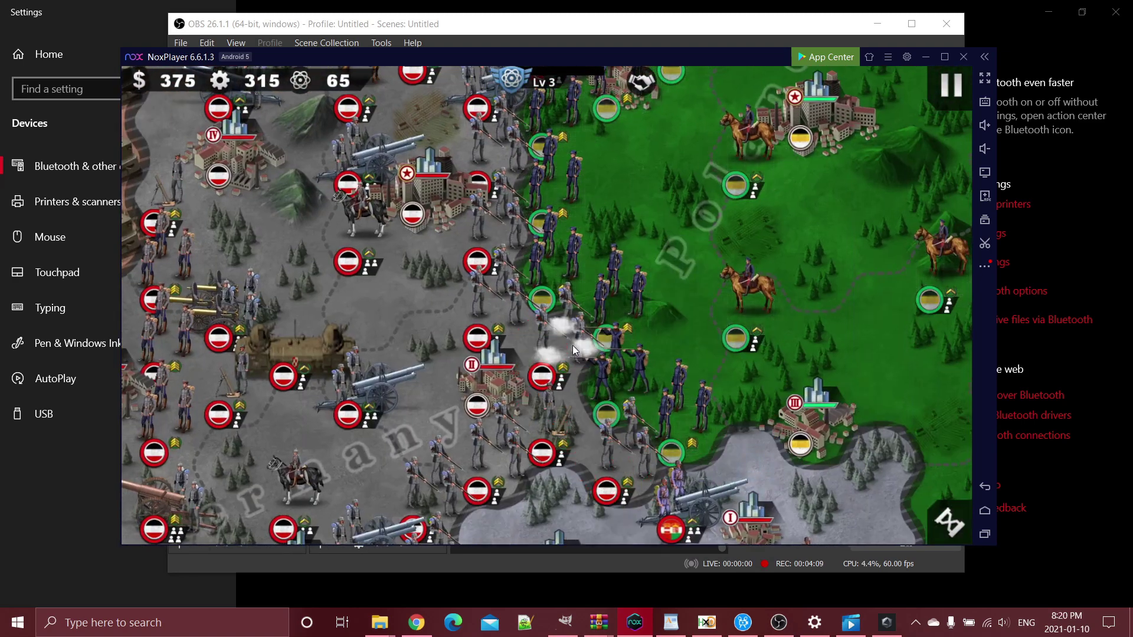
Step: Enable Show Grid and Show Animation in the game settings
{"action": "left_click", "coordinate": [952, 84]}
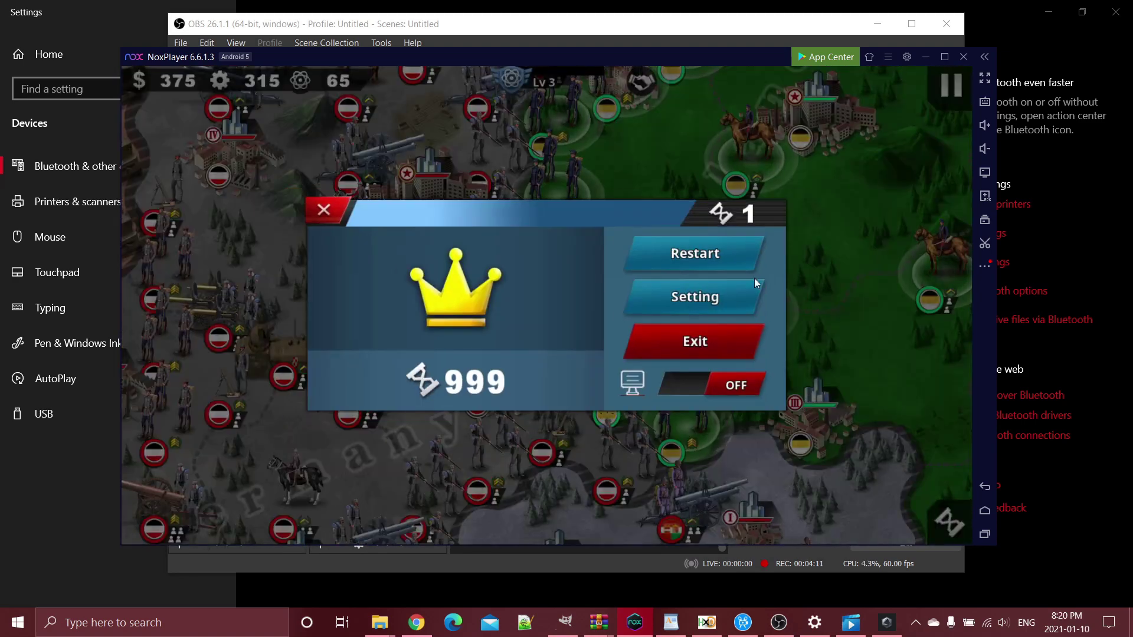
{"action": "left_click", "coordinate": [695, 296]}
{"action": "left_click", "coordinate": [691, 376]}
{"action": "left_click", "coordinate": [690, 440]}
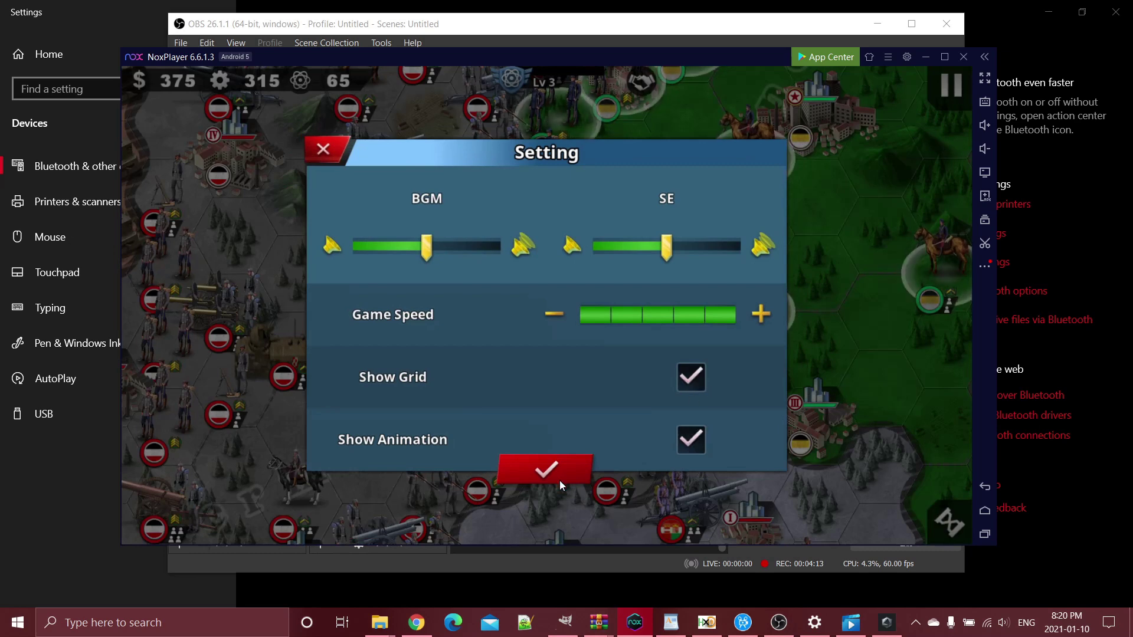
{"action": "left_click", "coordinate": [559, 481]}
Step: Attack an adjacent enemy unit, then quit the battle from the pause menu
{"action": "left_click", "coordinate": [683, 433]}
{"action": "left_click", "coordinate": [631, 470]}
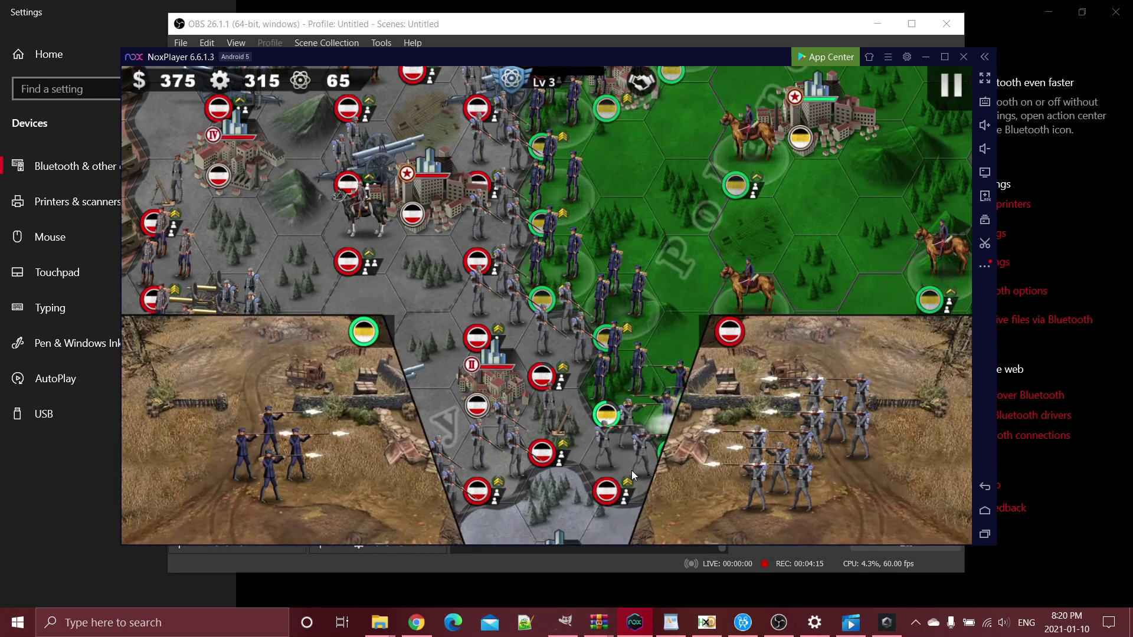
{"action": "left_click", "coordinate": [951, 90]}
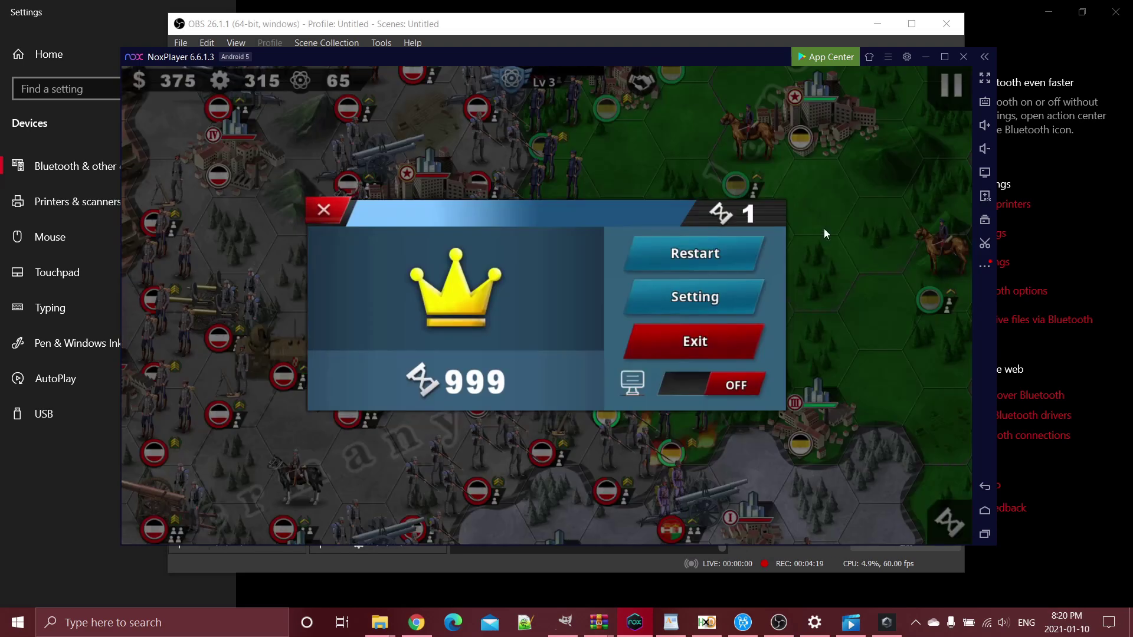
{"action": "left_click", "coordinate": [695, 341]}
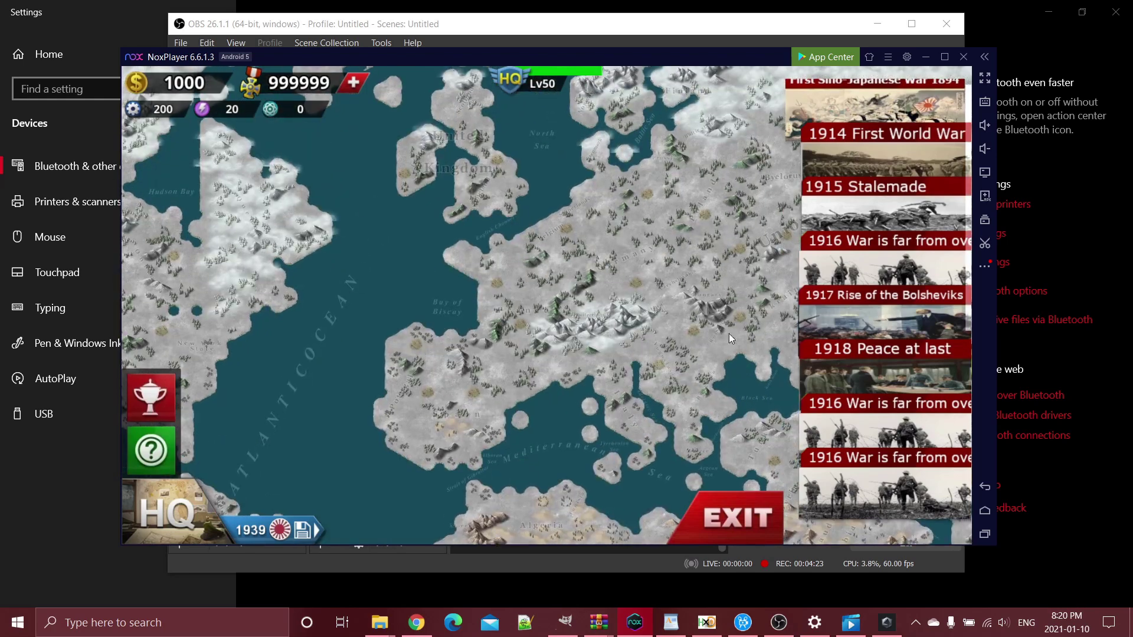
Step: Start the 1917 Rise of the Bolsheviks campaign with a chosen nation, erasing the previous save
{"action": "left_click", "coordinate": [872, 305]}
{"action": "left_click", "coordinate": [668, 322]}
{"action": "left_click", "coordinate": [541, 391]}
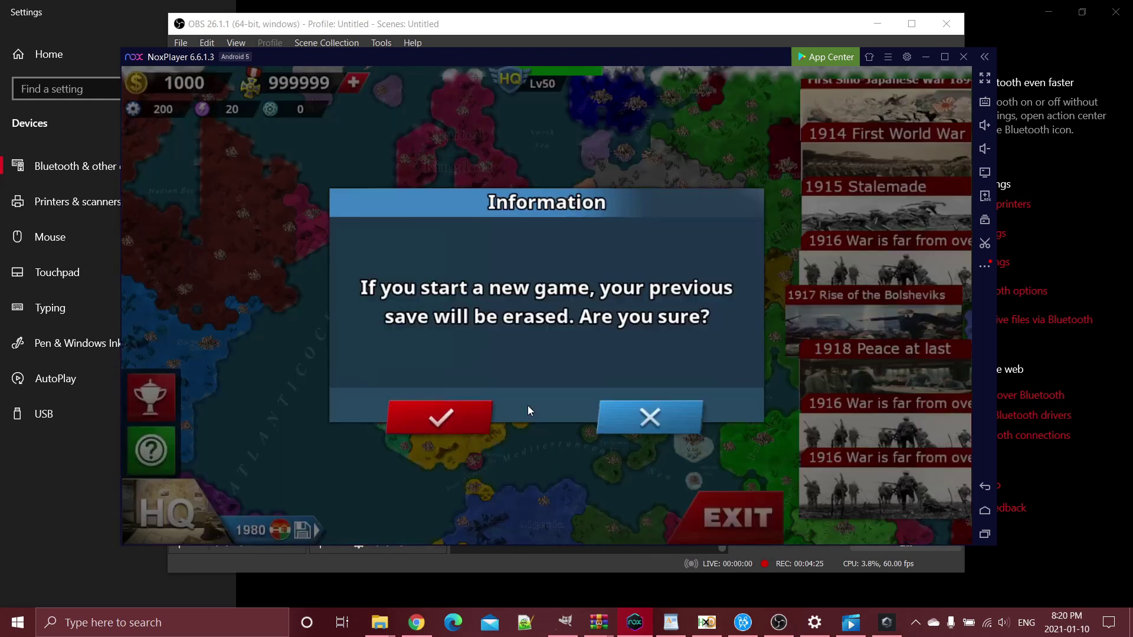
{"action": "left_click", "coordinate": [466, 413]}
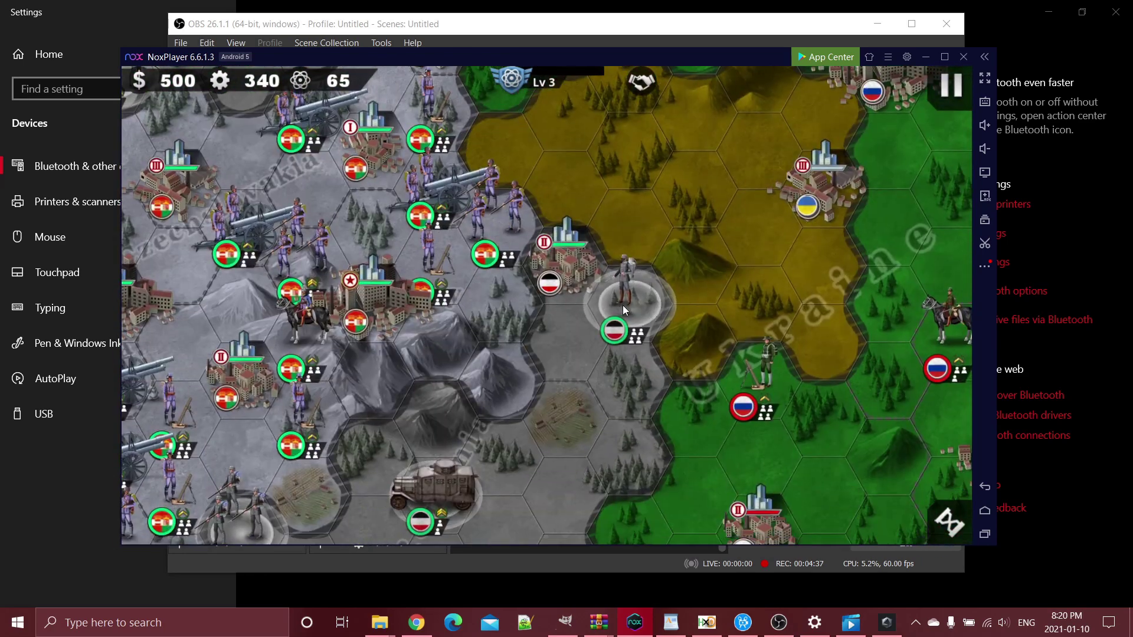
Step: Move an infantry unit to attack an enemy, reposition the armoured car, then exit to the campaign map
{"action": "left_click", "coordinate": [624, 304]}
{"action": "left_click", "coordinate": [654, 359]}
{"action": "left_click", "coordinate": [754, 373]}
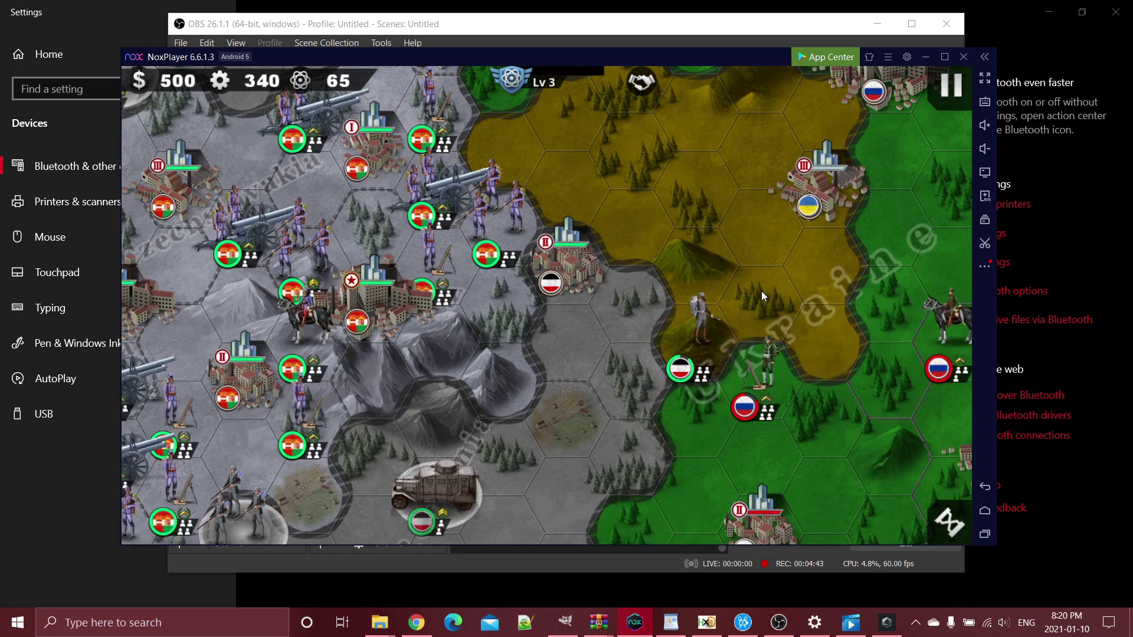
{"action": "left_click", "coordinate": [445, 496]}
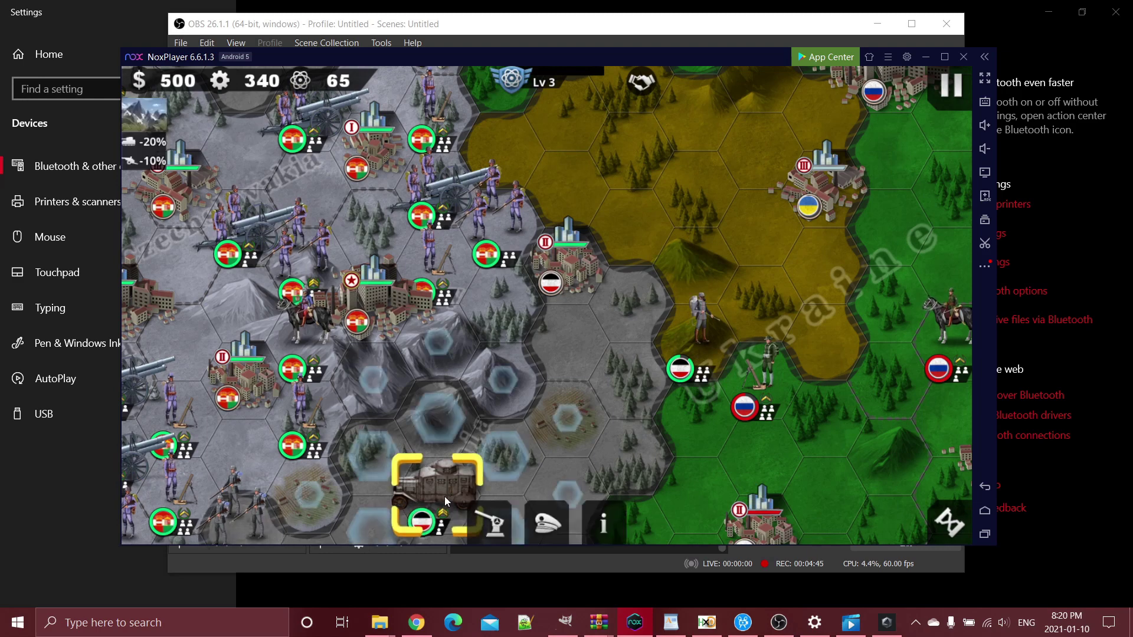
{"action": "left_click", "coordinate": [579, 445]}
{"action": "left_click_drag", "start_coordinate": [694, 432], "coordinate": [457, 330]}
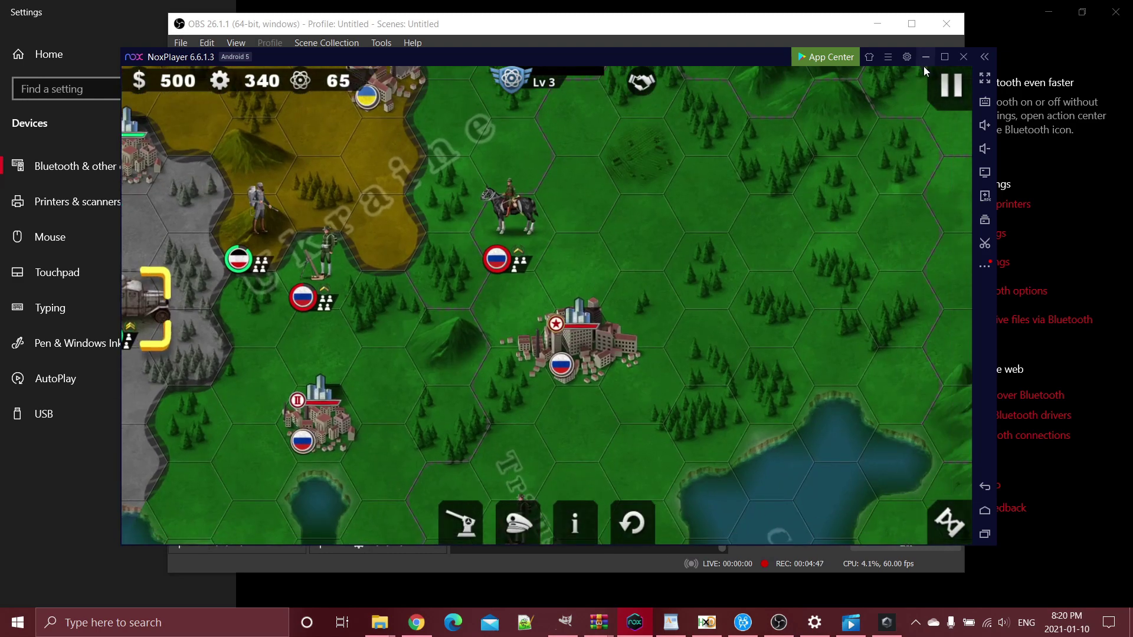
{"action": "left_click", "coordinate": [950, 85]}
{"action": "left_click", "coordinate": [716, 338]}
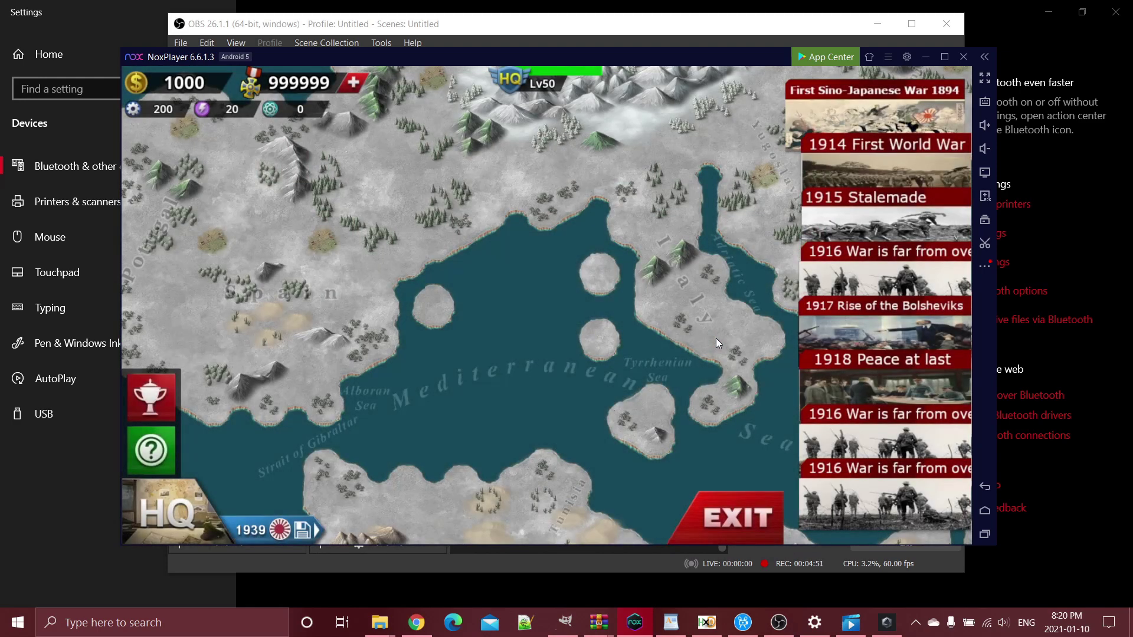
Step: Pan the campaign map toward the Alps and Italy, then bring OBS Studio forward
{"action": "left_click_drag", "start_coordinate": [716, 338], "coordinate": [559, 448]}
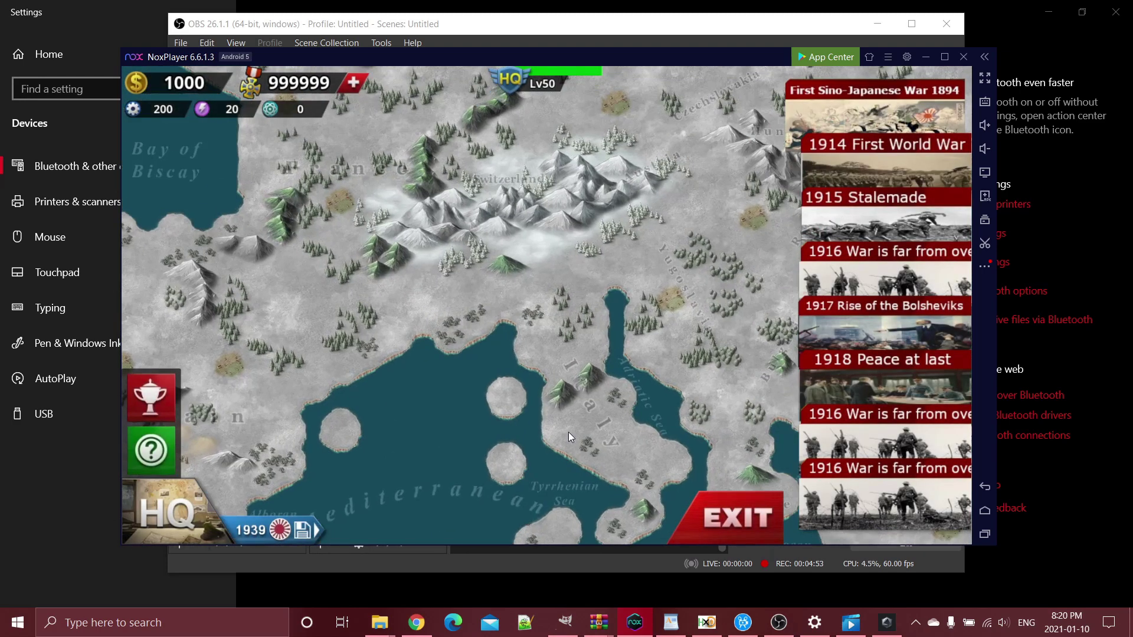
{"action": "scroll", "coordinate": [568, 432], "scroll_direction": "down", "scroll_amount": 2}
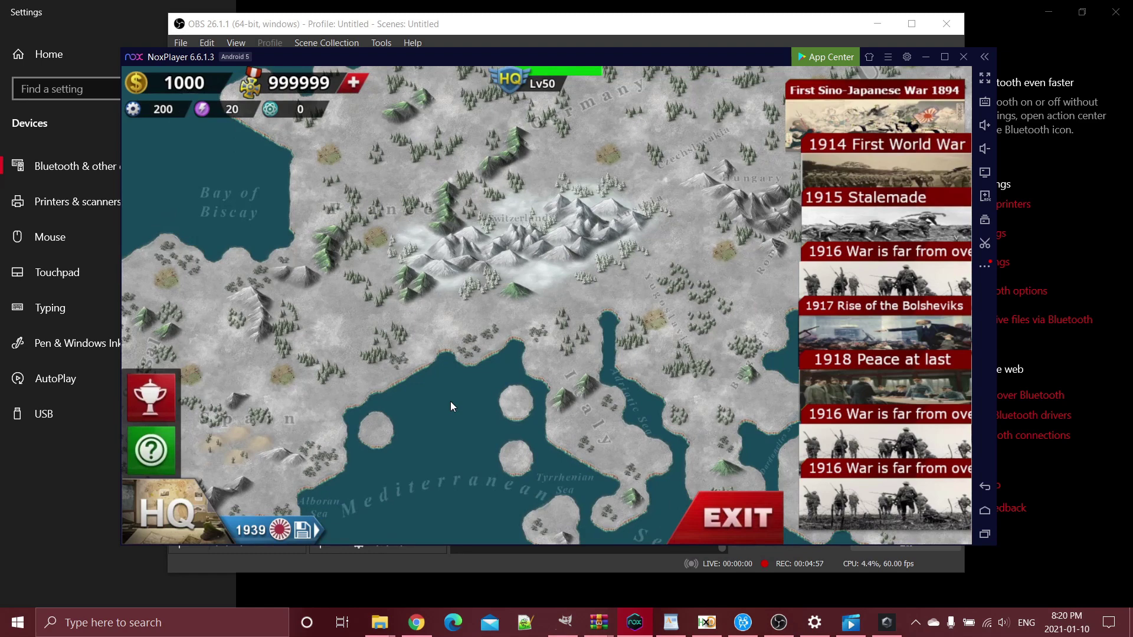
{"action": "left_click", "coordinate": [769, 556]}
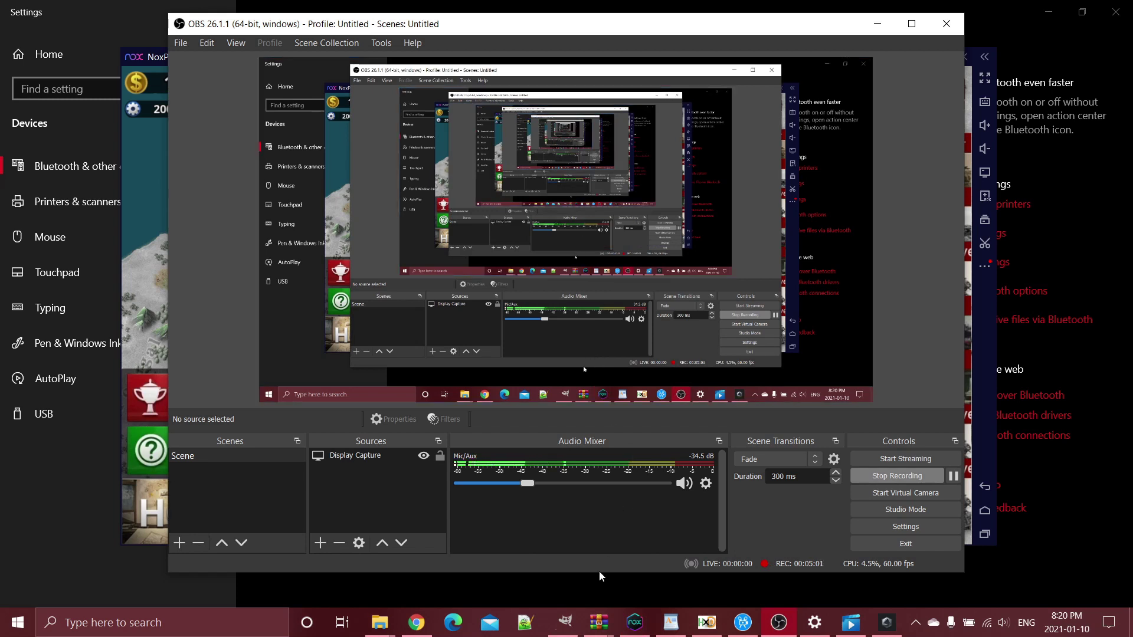